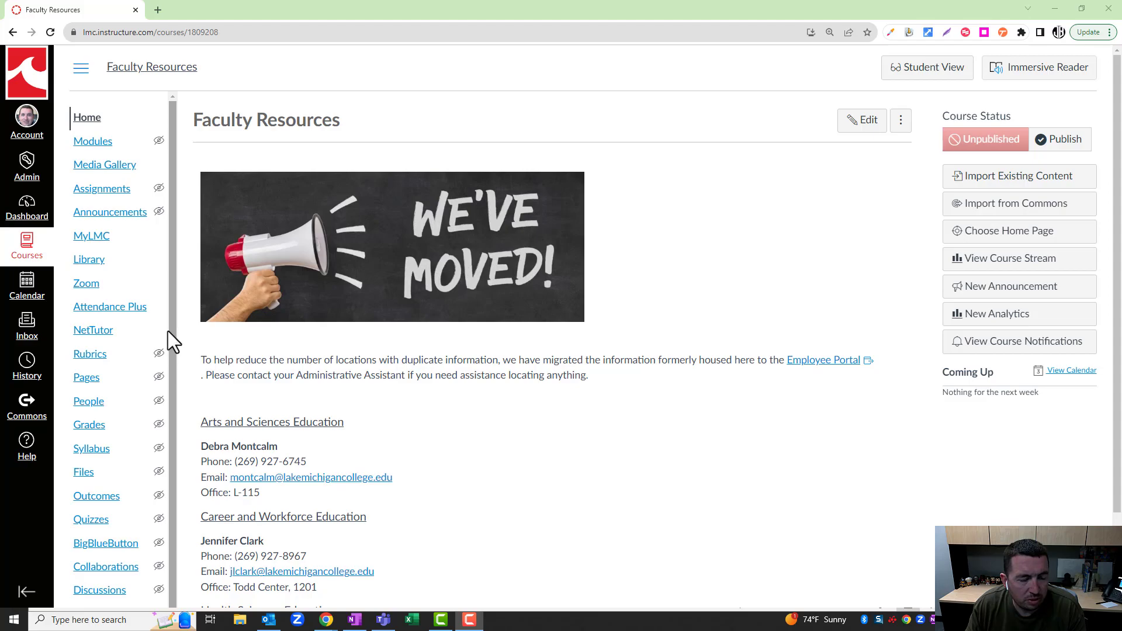
Enable UDOIT in the Faculty Resources course navigation settings and save the navigation.
{"action": "scroll", "coordinate": [169, 331], "scroll_direction": "down", "scroll_amount": 1}
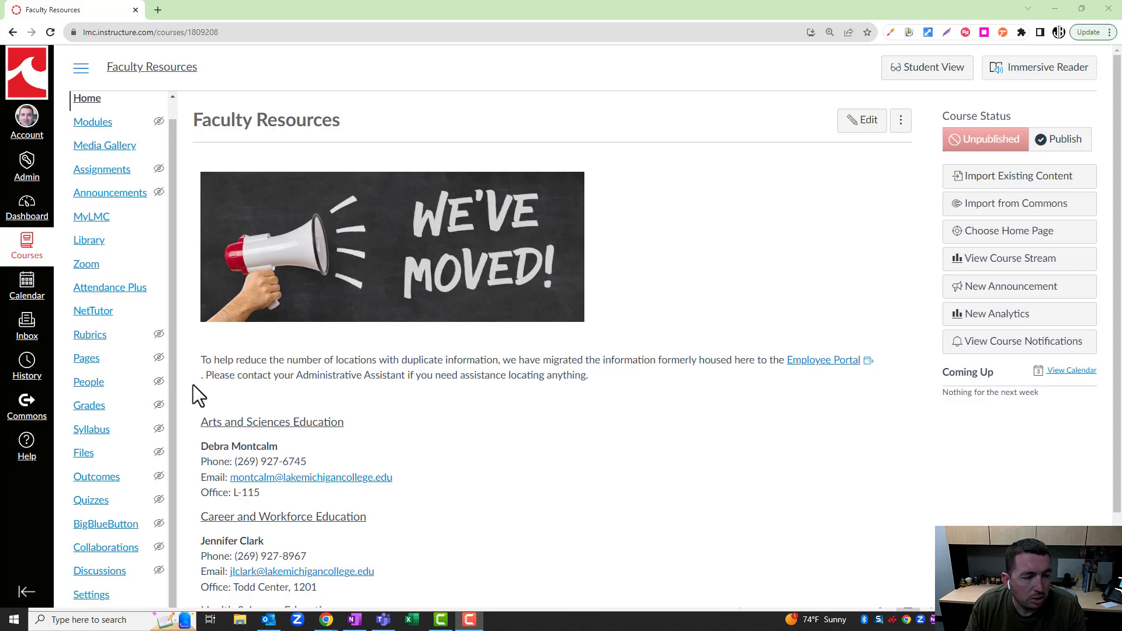
{"action": "scroll", "coordinate": [181, 409], "scroll_direction": "down", "scroll_amount": 2}
{"action": "left_click", "coordinate": [96, 563]}
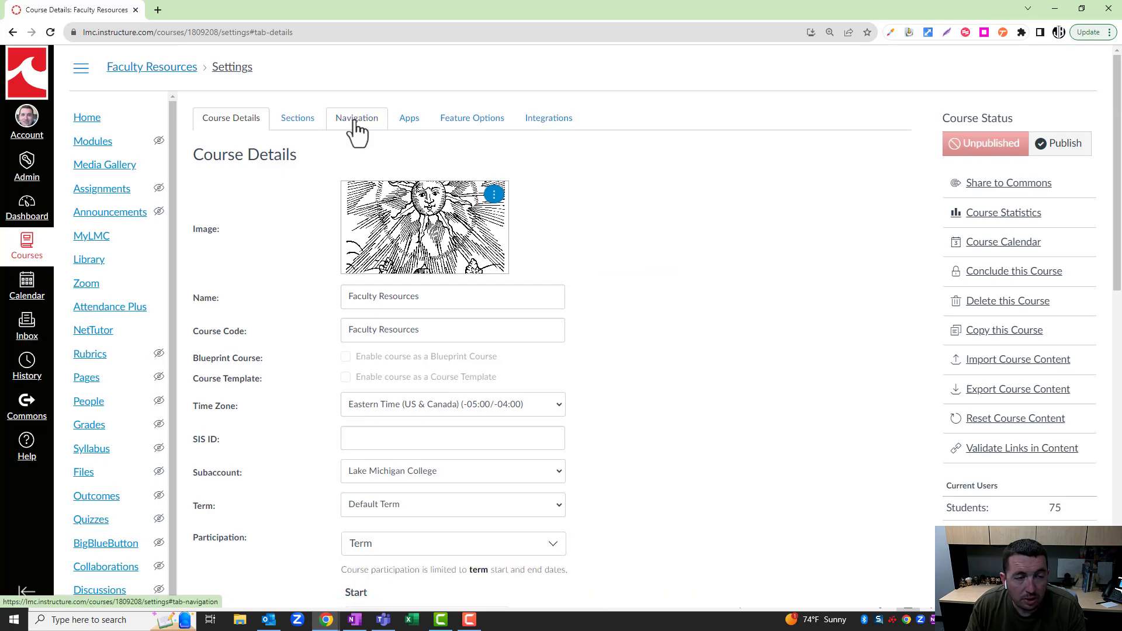
{"action": "left_click", "coordinate": [356, 119]}
{"action": "scroll", "coordinate": [491, 397], "scroll_direction": "down", "scroll_amount": 10}
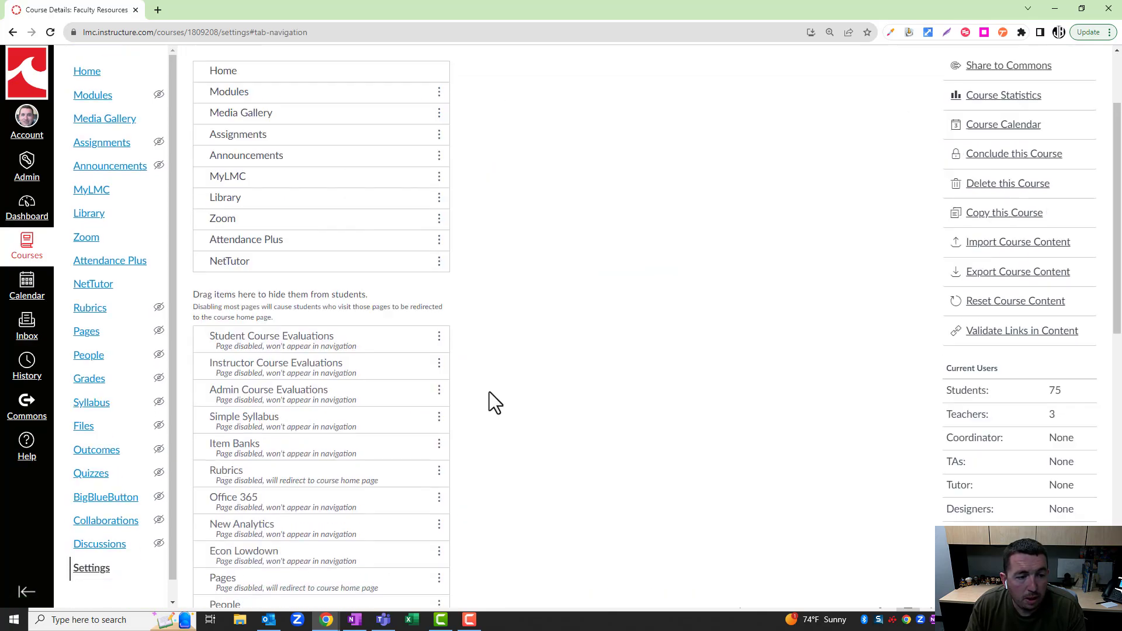
{"action": "scroll", "coordinate": [489, 403], "scroll_direction": "down", "scroll_amount": 2}
{"action": "left_click", "coordinate": [439, 528]}
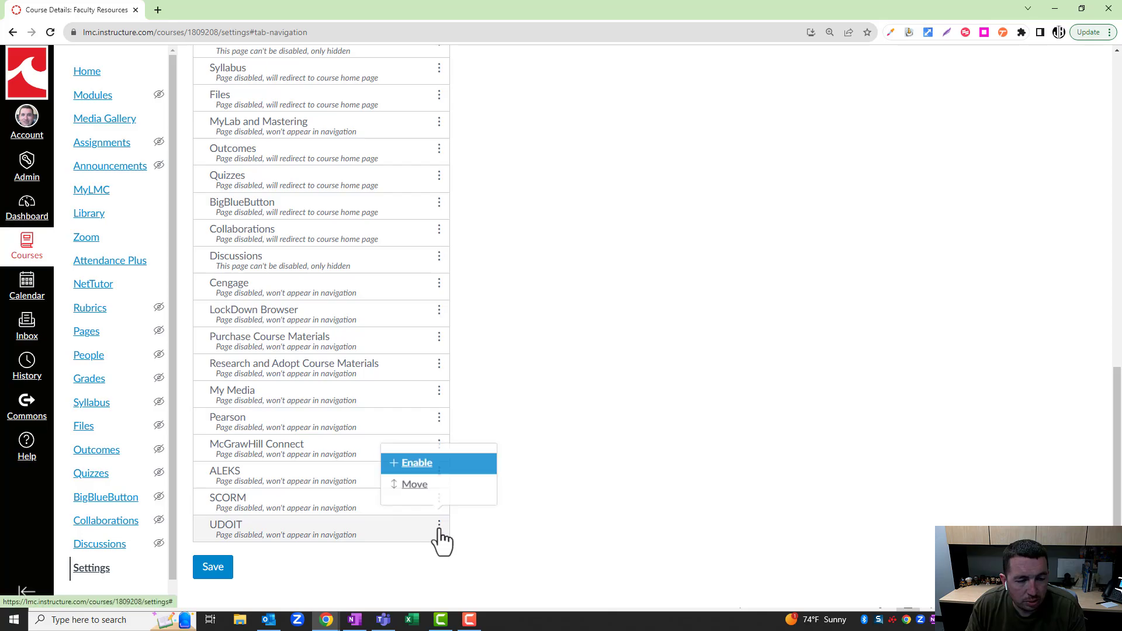
{"action": "left_click", "coordinate": [437, 470]}
{"action": "scroll", "coordinate": [486, 450], "scroll_direction": "down", "scroll_amount": 5}
{"action": "scroll", "coordinate": [486, 446], "scroll_direction": "down", "scroll_amount": 7}
{"action": "left_click", "coordinate": [213, 567]}
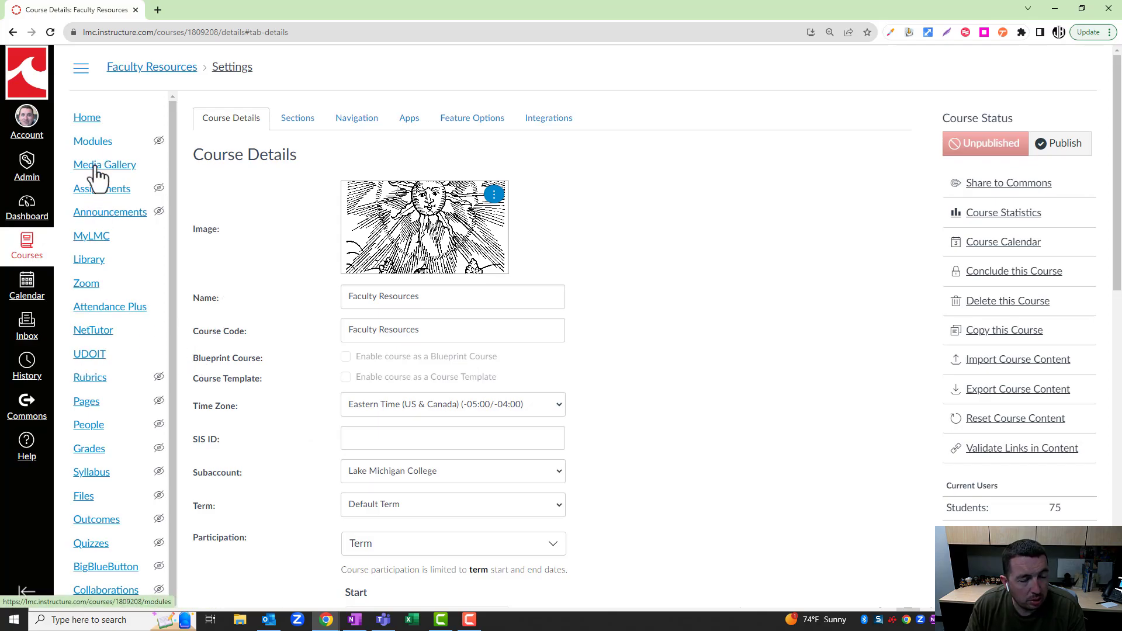
Open UDOIT from the course navigation and expand the "What does UDOIT look for?" section on its welcome page.
{"action": "left_click", "coordinate": [101, 369]}
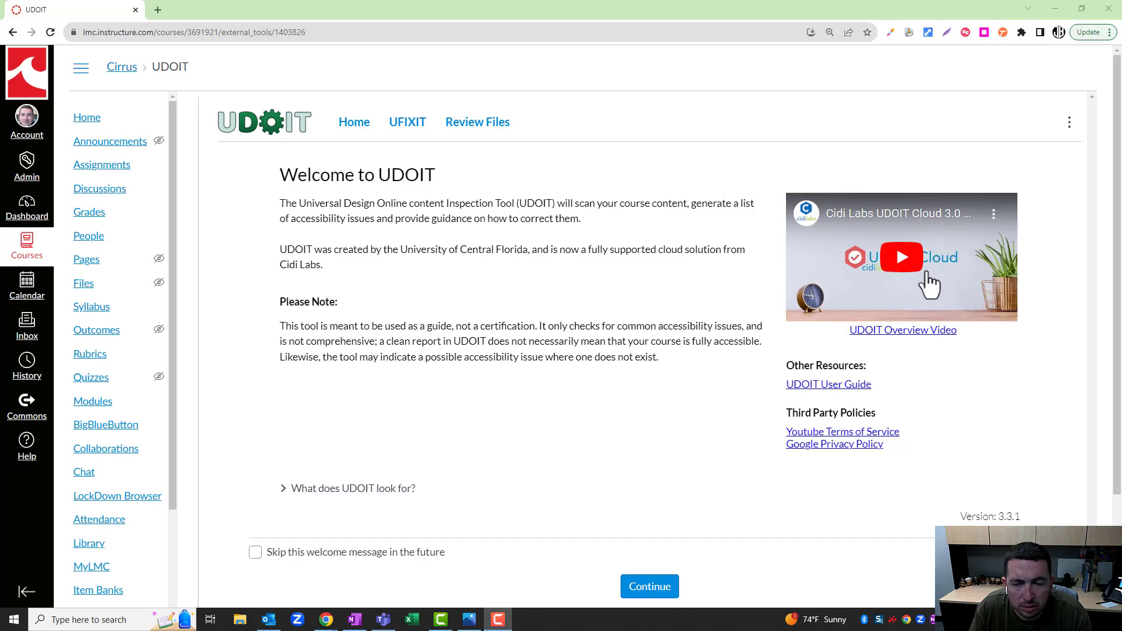
{"action": "scroll", "coordinate": [607, 297], "scroll_direction": "down", "scroll_amount": 1}
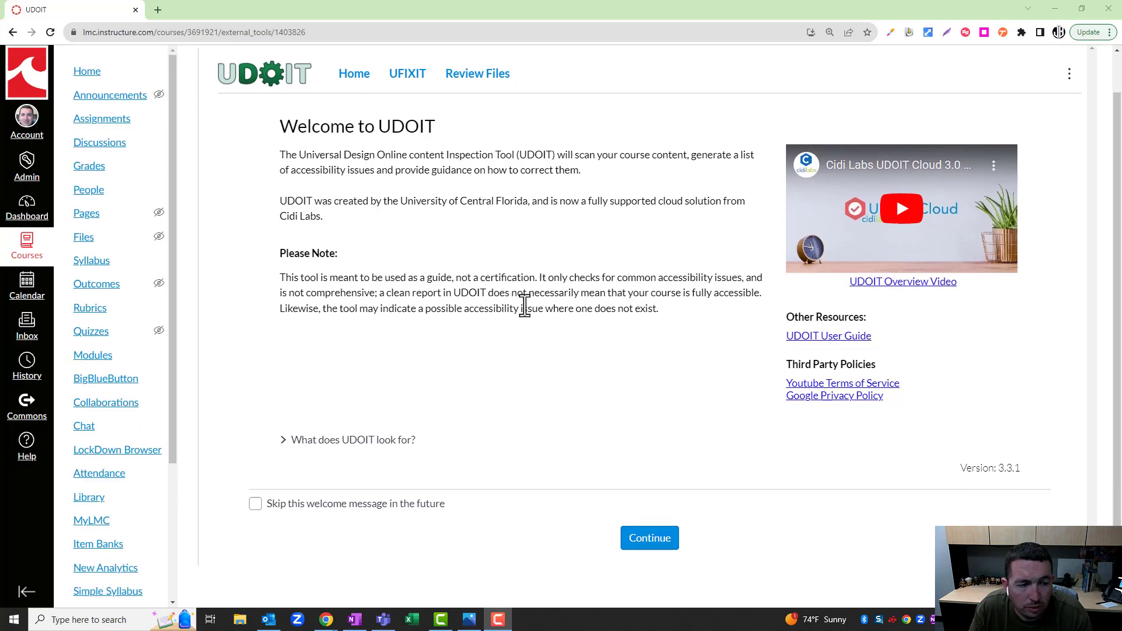
{"action": "left_click", "coordinate": [284, 435]}
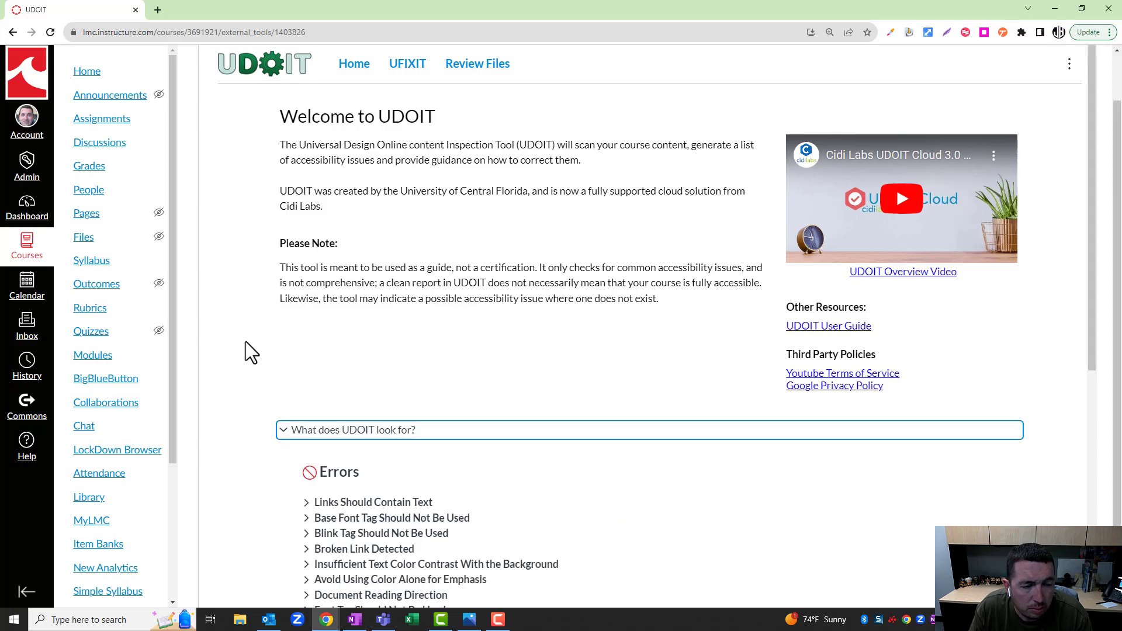
{"action": "scroll", "coordinate": [245, 342], "scroll_direction": "down", "scroll_amount": 7}
{"action": "scroll", "coordinate": [245, 341], "scroll_direction": "up", "scroll_amount": 1}
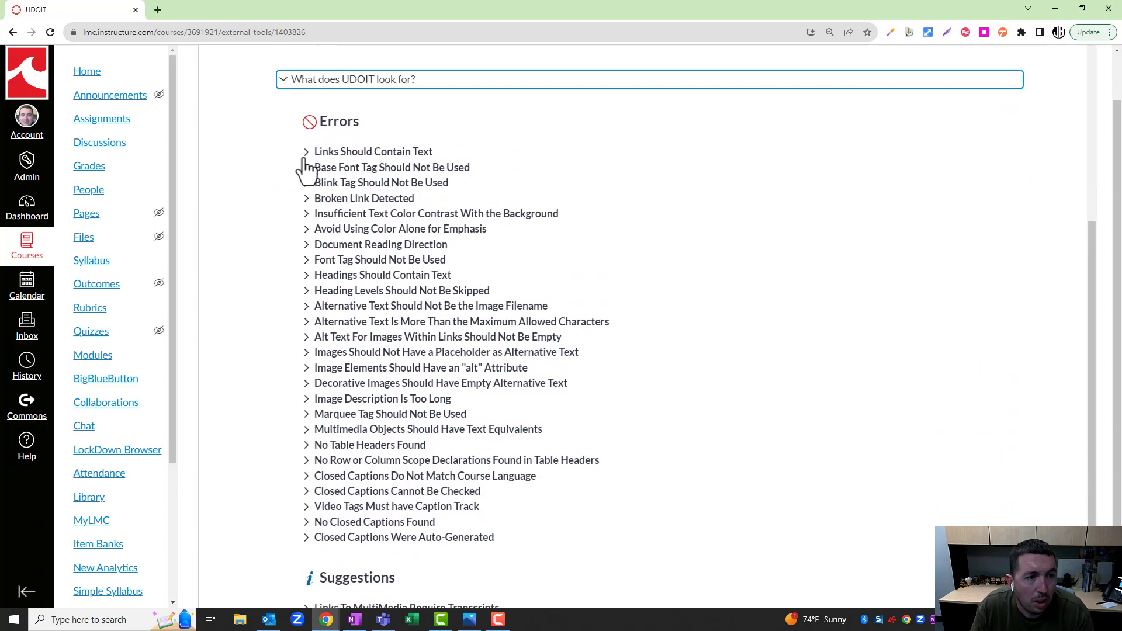
Read the explanations of the errors "Headings Should Contain Text" and "Alternative Text Should Not Be the Image Filename".
{"action": "left_click", "coordinate": [303, 279]}
{"action": "left_click", "coordinate": [304, 281]}
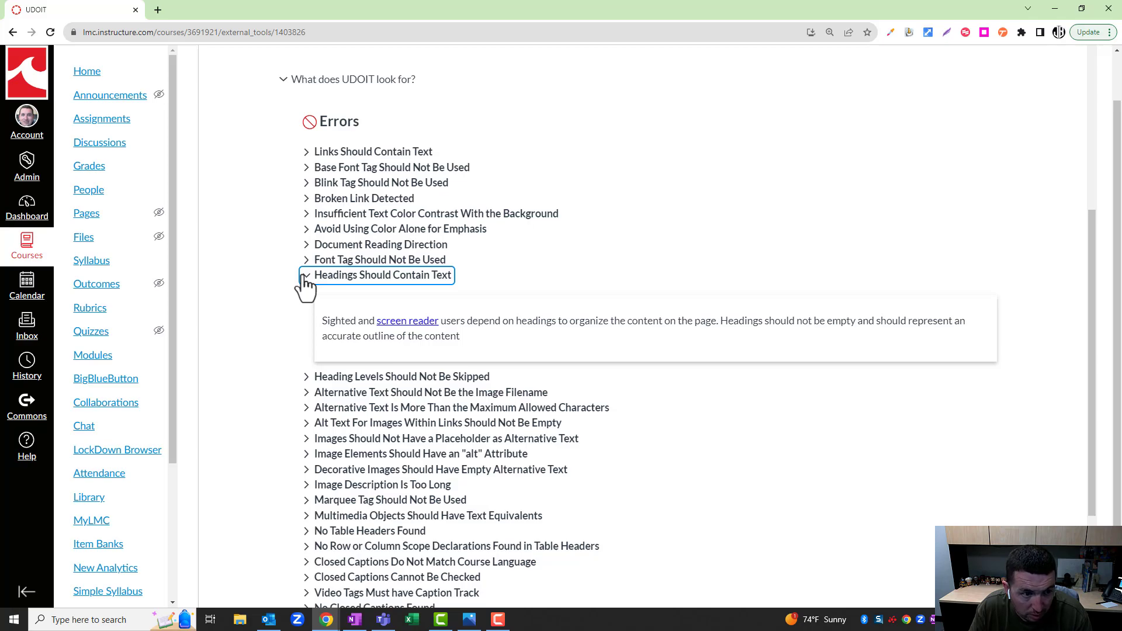
{"action": "left_click", "coordinate": [304, 277]}
{"action": "left_click", "coordinate": [306, 305]}
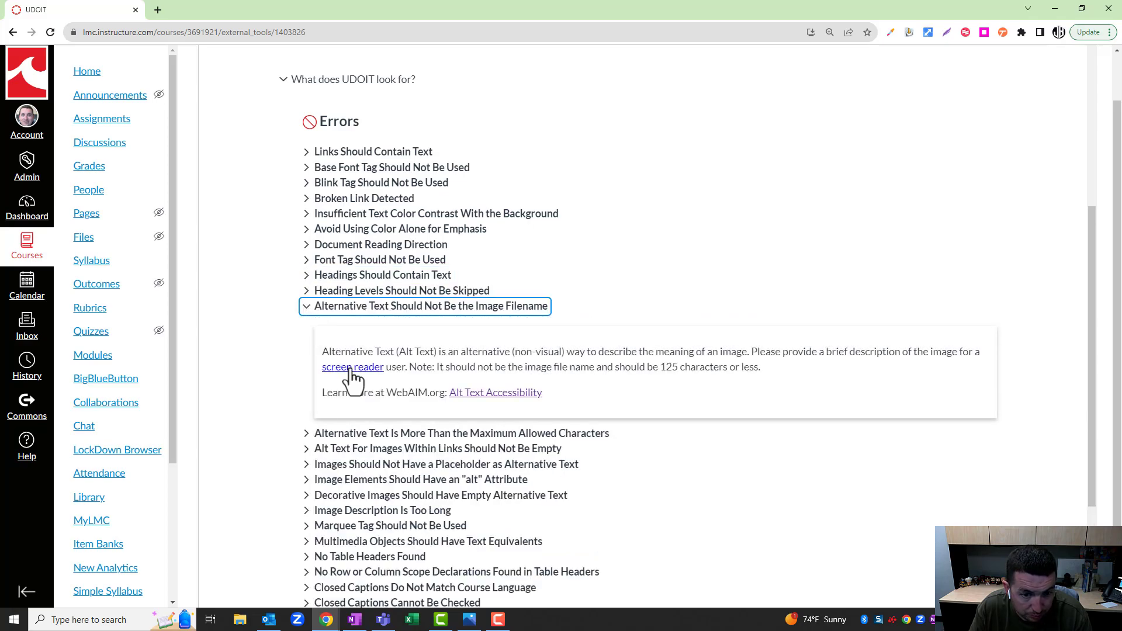
{"action": "left_click", "coordinate": [307, 307]}
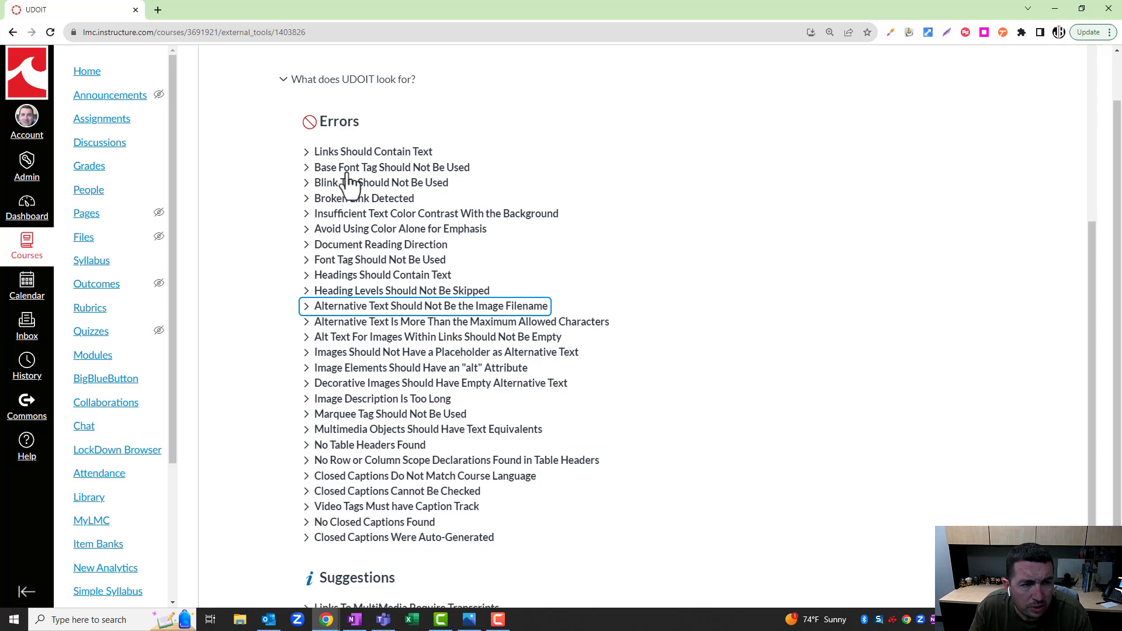
{"action": "left_click", "coordinate": [305, 310]}
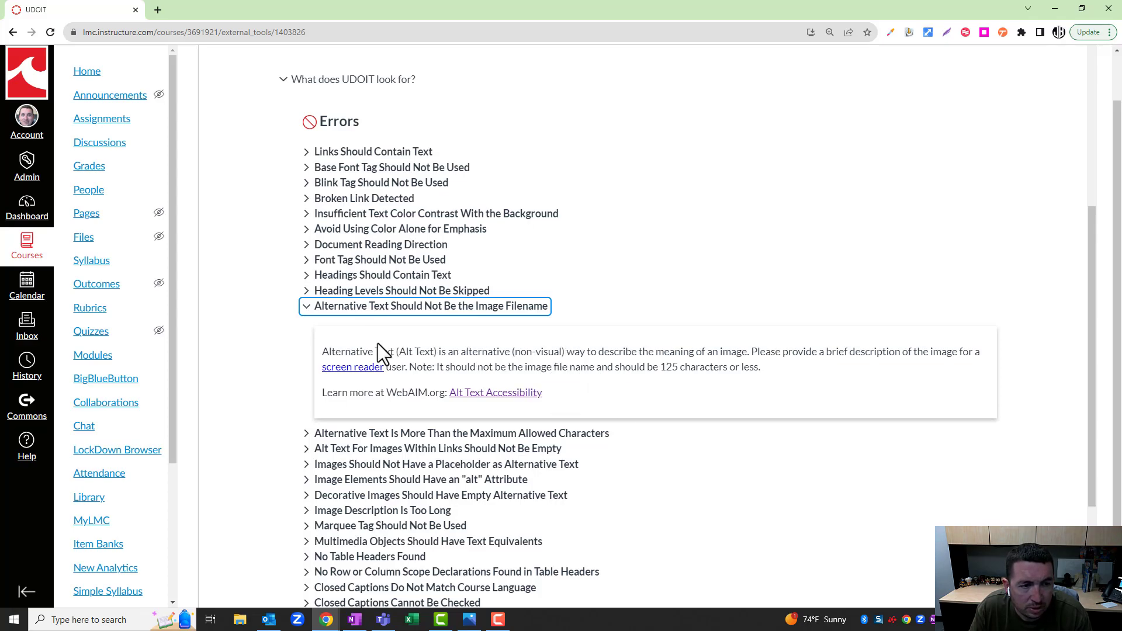
{"action": "left_click", "coordinate": [307, 304]}
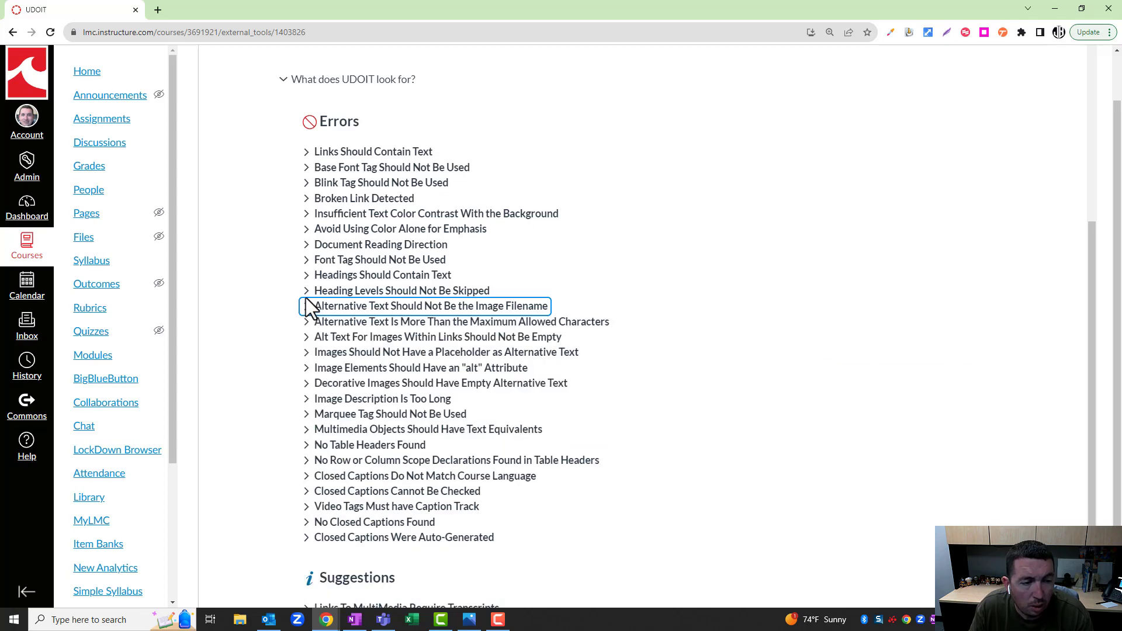
Look over the list of suggestions UDOIT checks for and collapse the "What does UDOIT look for?" section.
{"action": "scroll", "coordinate": [295, 296], "scroll_direction": "down", "scroll_amount": 3}
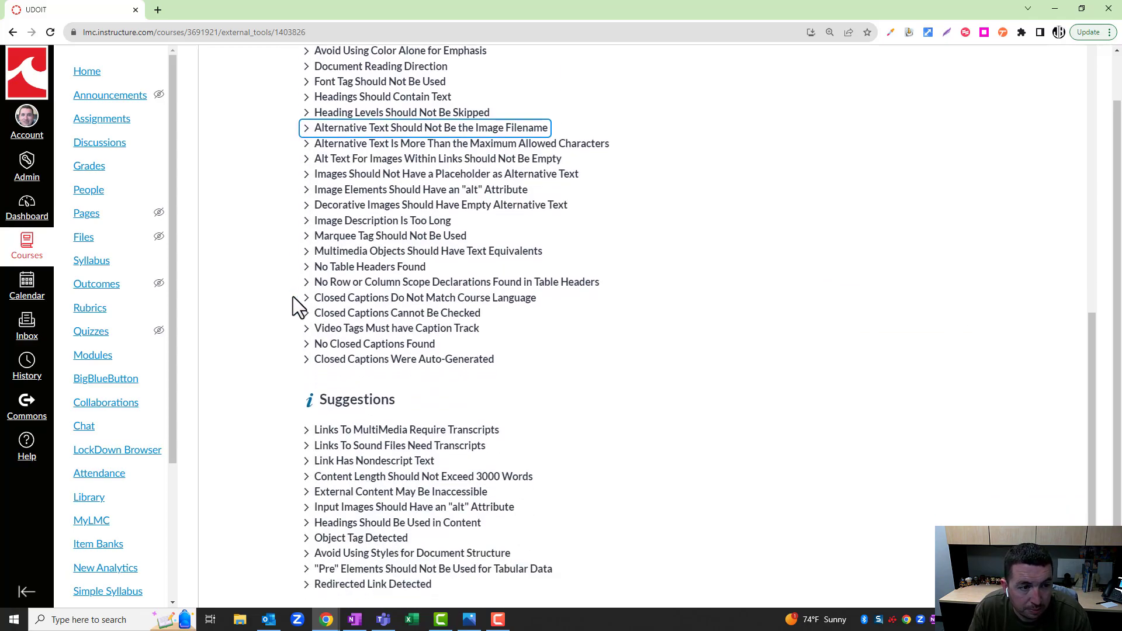
{"action": "scroll", "coordinate": [292, 296], "scroll_direction": "up", "scroll_amount": 4}
{"action": "left_click", "coordinate": [283, 139]}
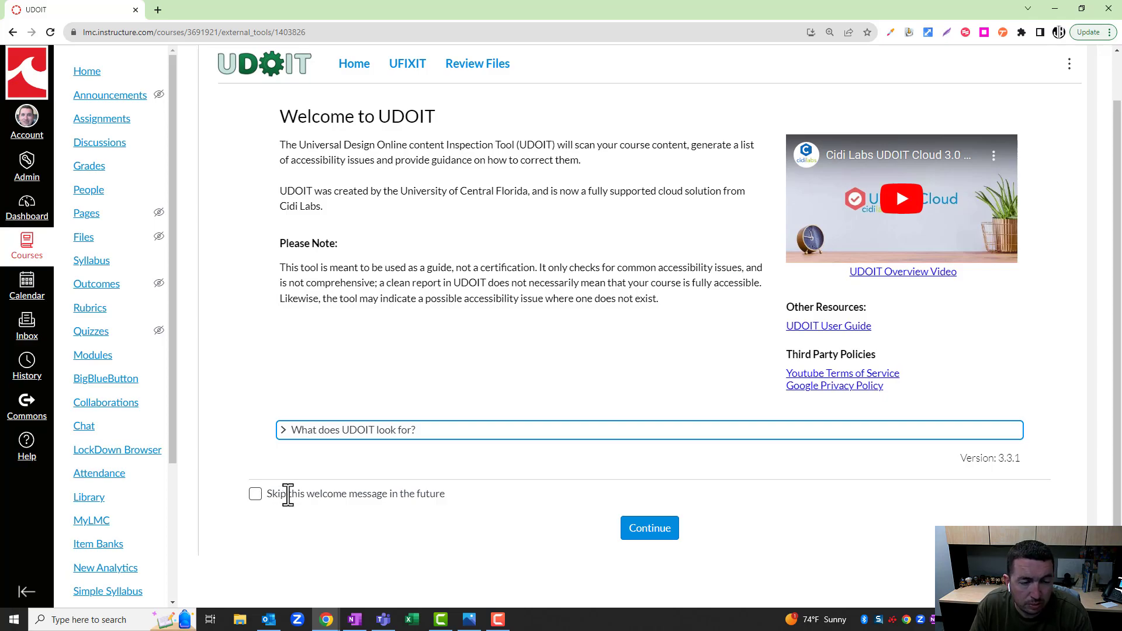
{"action": "scroll", "coordinate": [585, 269], "scroll_direction": "up", "scroll_amount": 1}
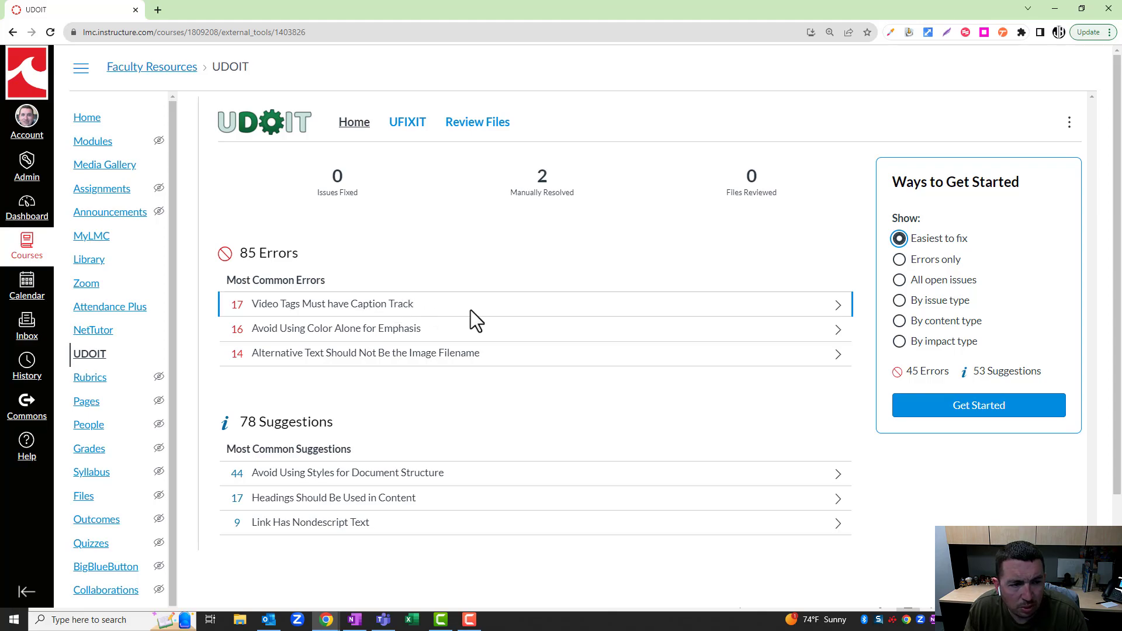
Review the second EduDash Scheduling issue under "Avoid Using Color Alone for Emphasis" and save the word FIREFOX as bold.
{"action": "left_click", "coordinate": [831, 328]}
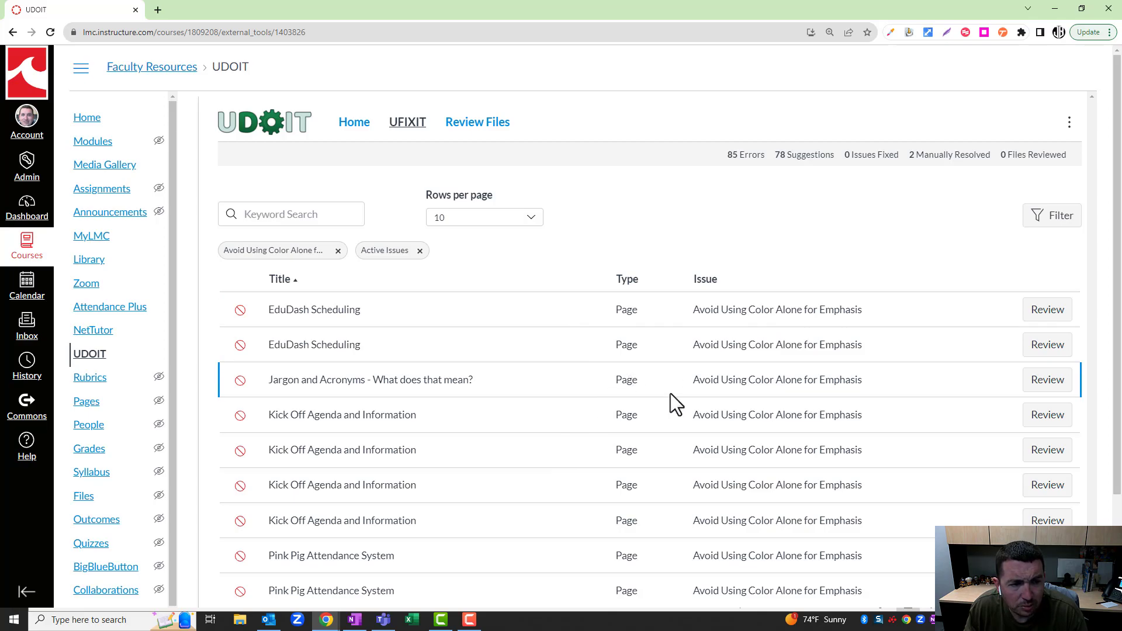
{"action": "left_click", "coordinate": [1034, 349]}
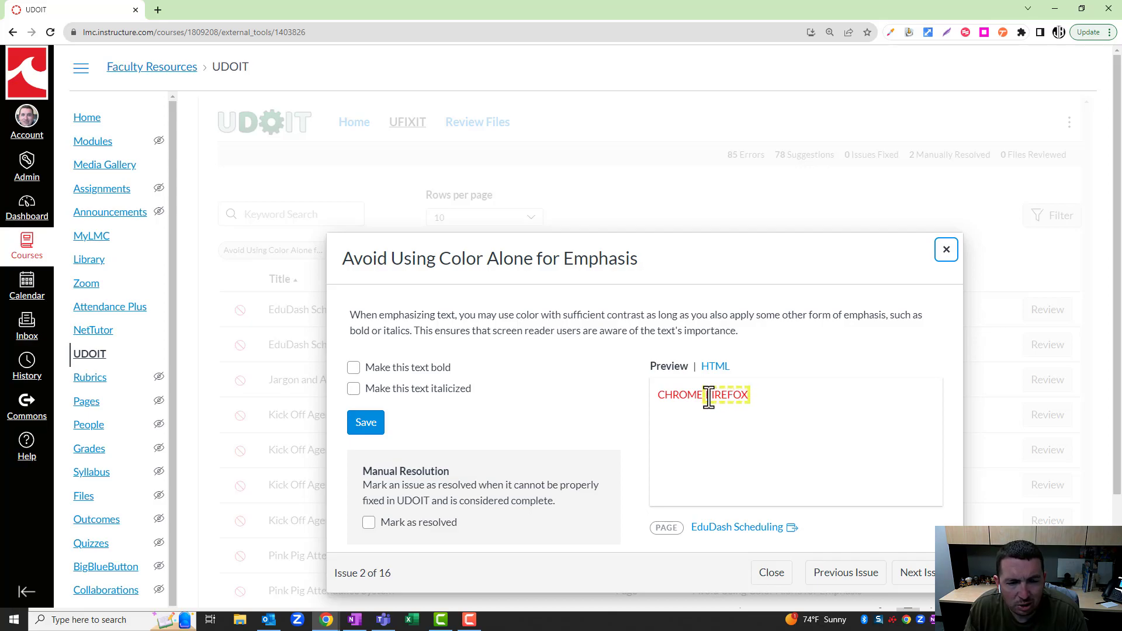
{"action": "left_click", "coordinate": [356, 371]}
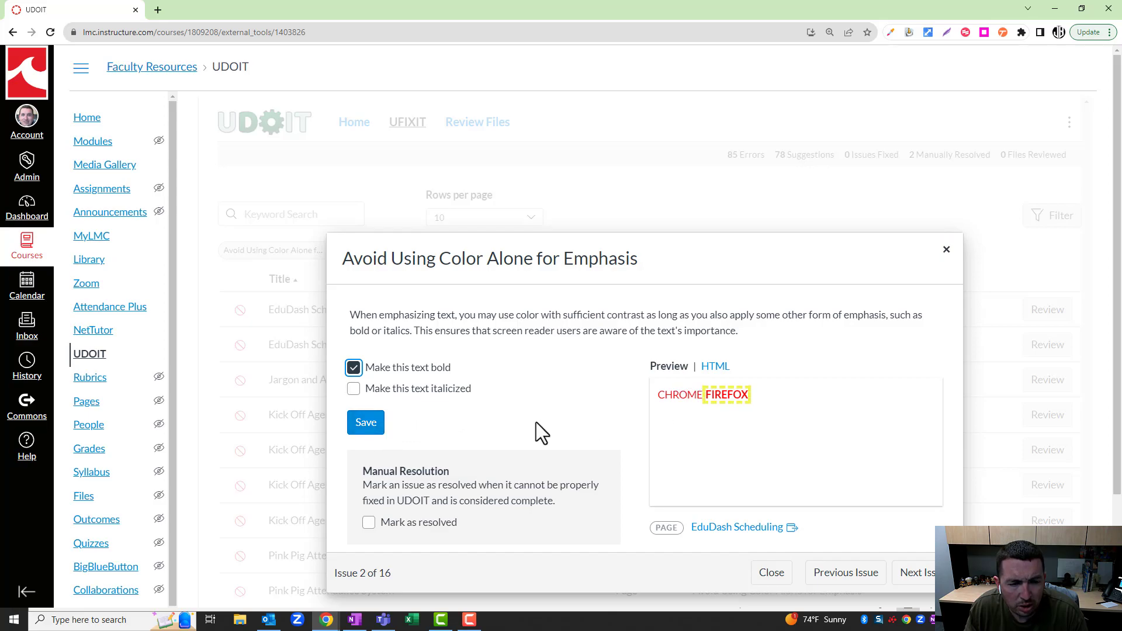
{"action": "left_click", "coordinate": [371, 430]}
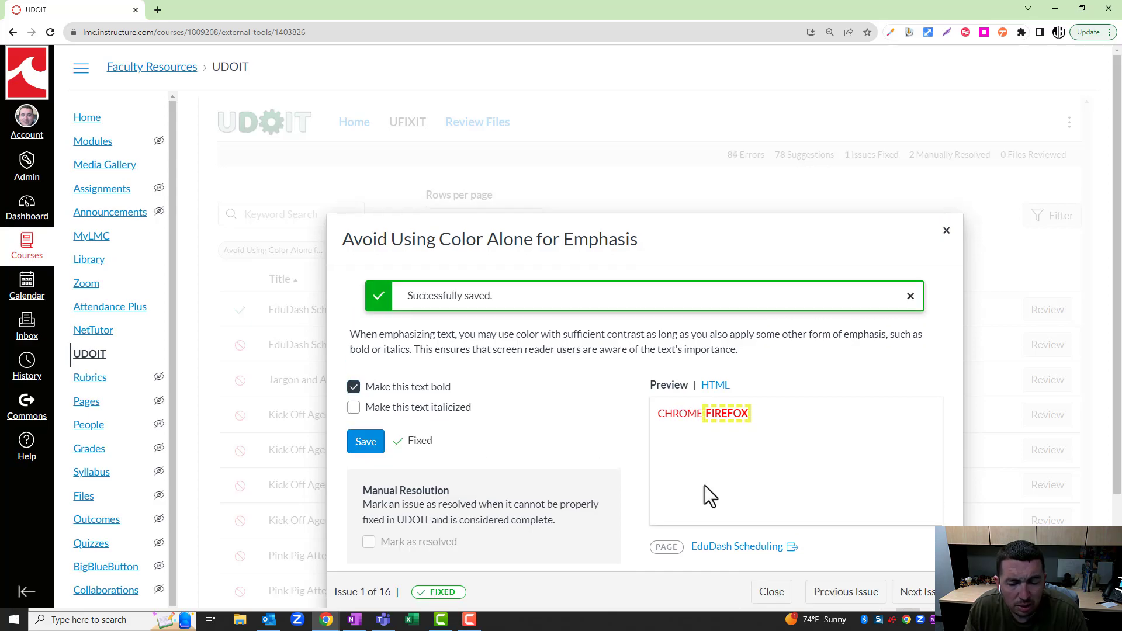
Go to the next color-emphasis issue and save the word CHROME on the EduDash Scheduling page as bold.
{"action": "left_click", "coordinate": [916, 592]}
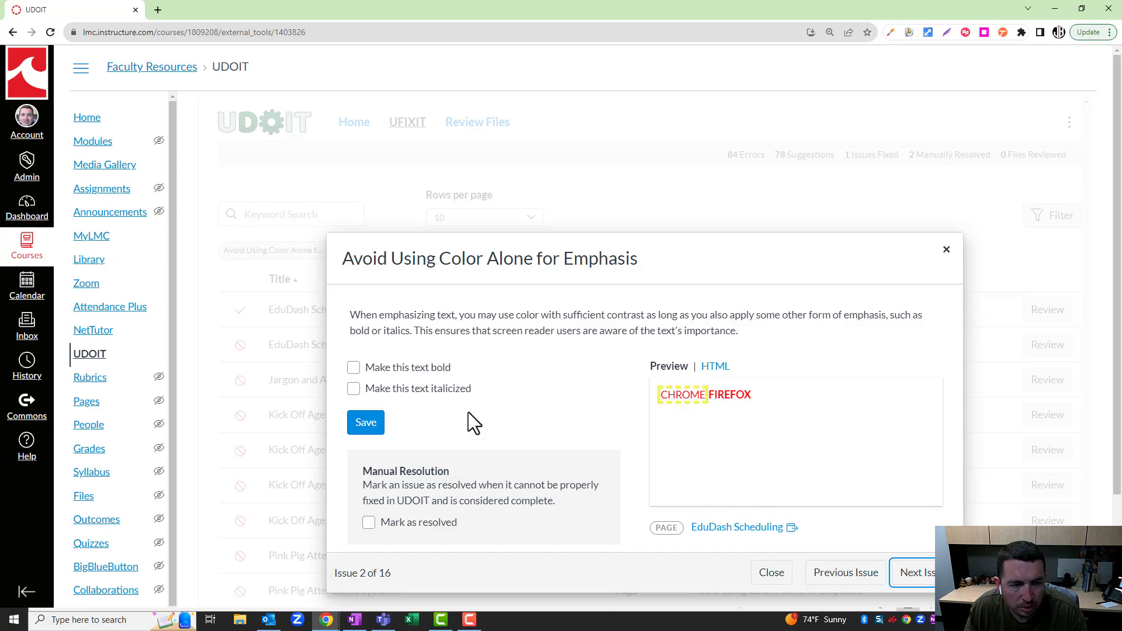
{"action": "left_click", "coordinate": [386, 369]}
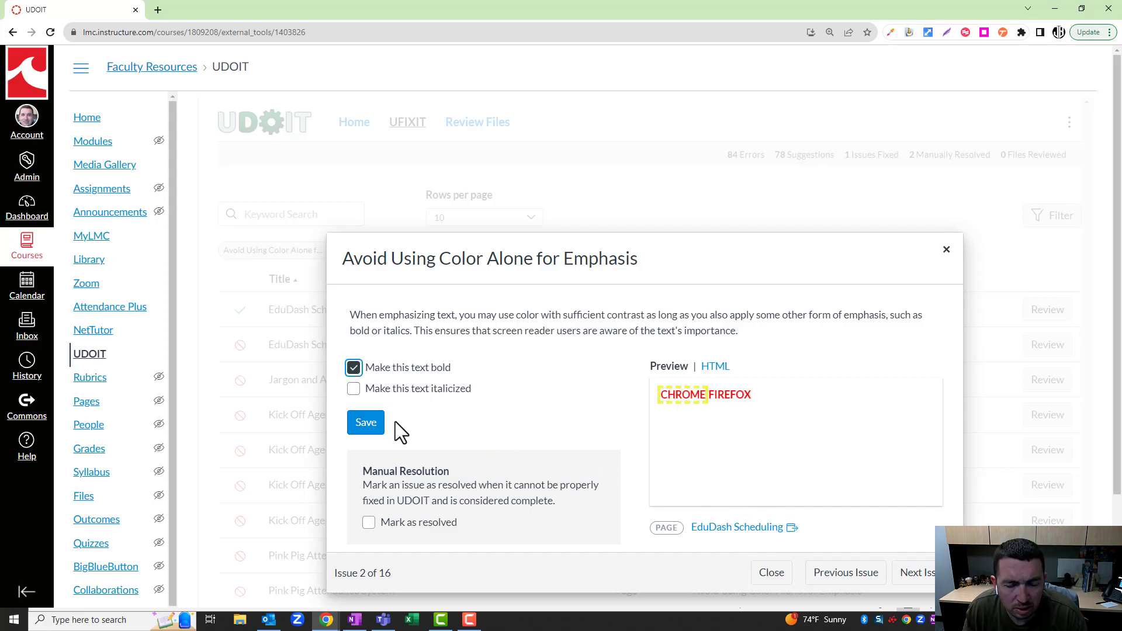
{"action": "left_click", "coordinate": [367, 432]}
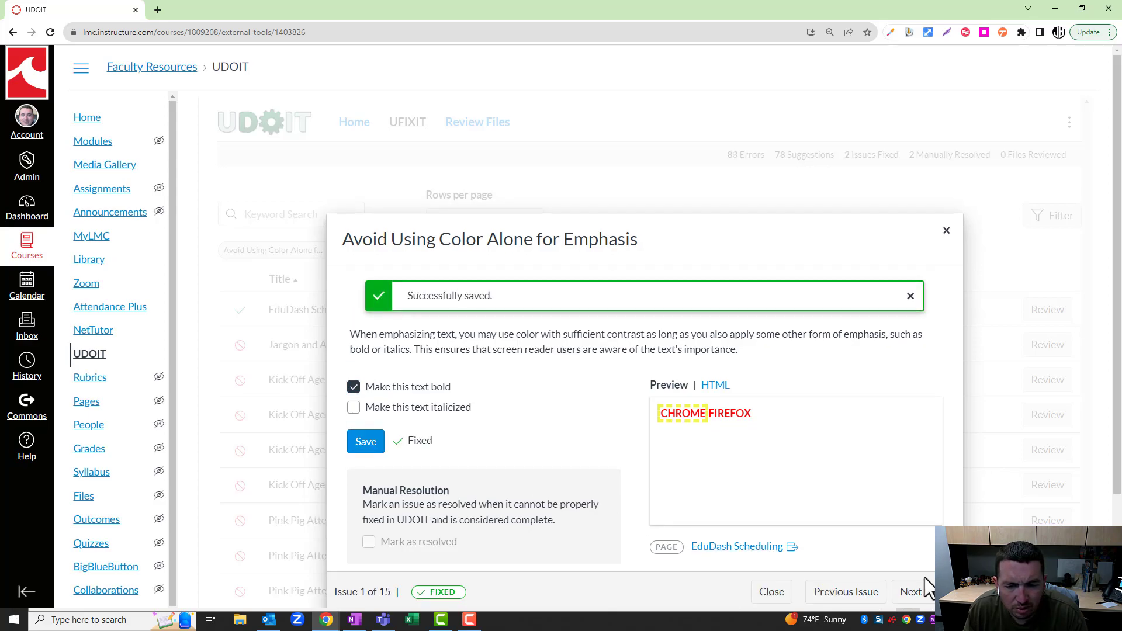
Advance past the fixed issue, close the issue review and return to the UDOIT home overview.
{"action": "left_click", "coordinate": [916, 578]}
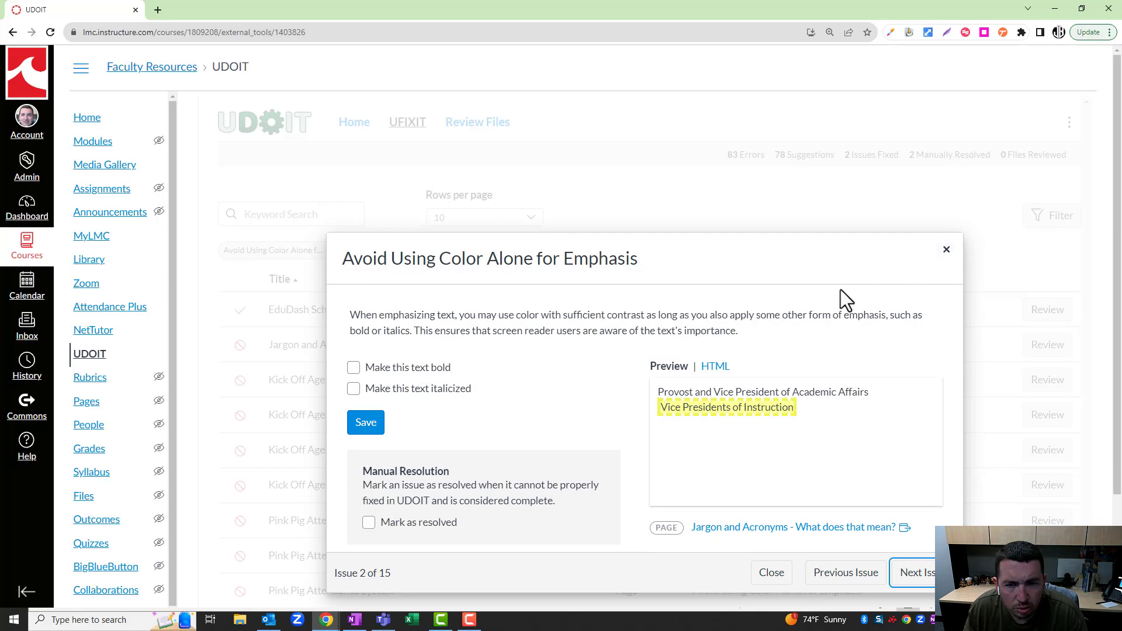
{"action": "left_click", "coordinate": [946, 252]}
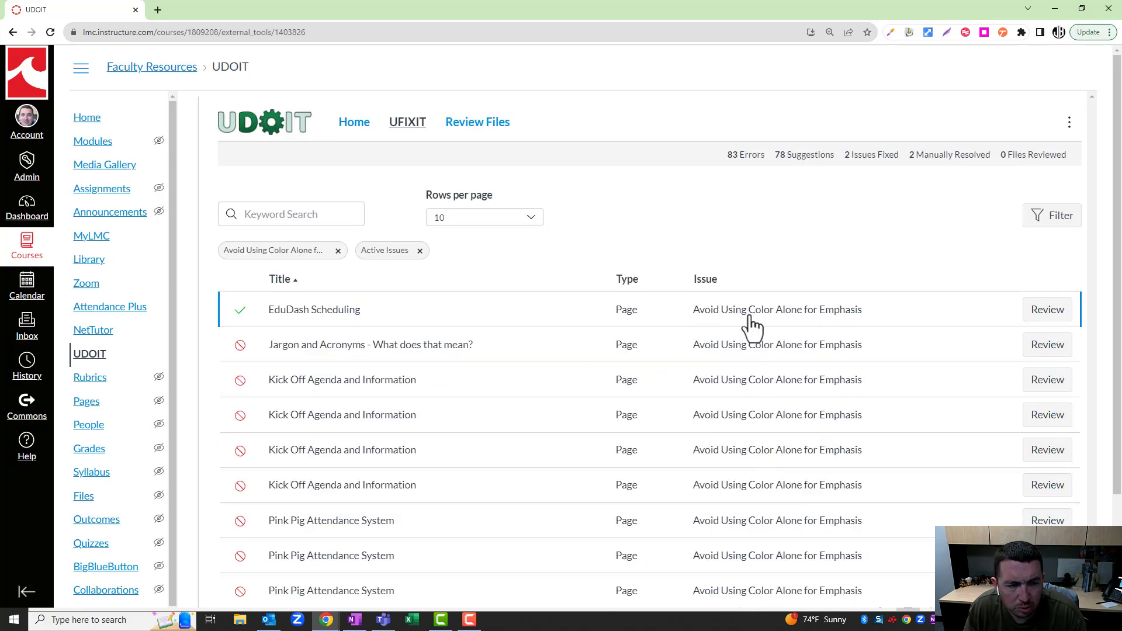
{"action": "left_click", "coordinate": [354, 125]}
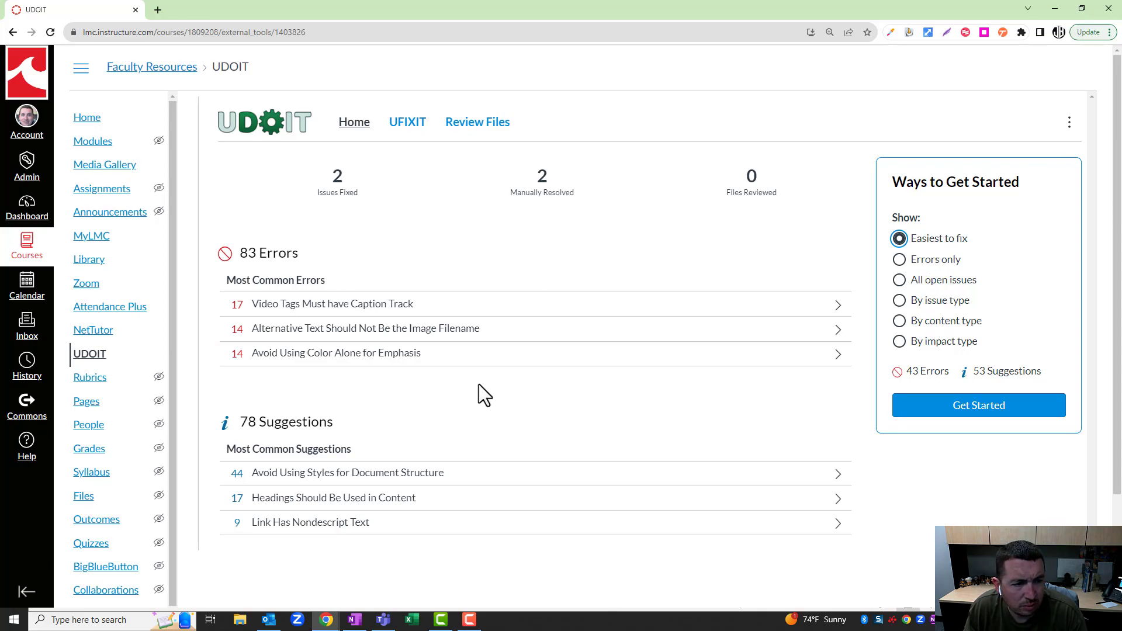
Review the first CCAF Section 1 issue under "Alternative Text Should Not Be the Image Filename" and clear its alt text.
{"action": "left_click", "coordinate": [409, 328]}
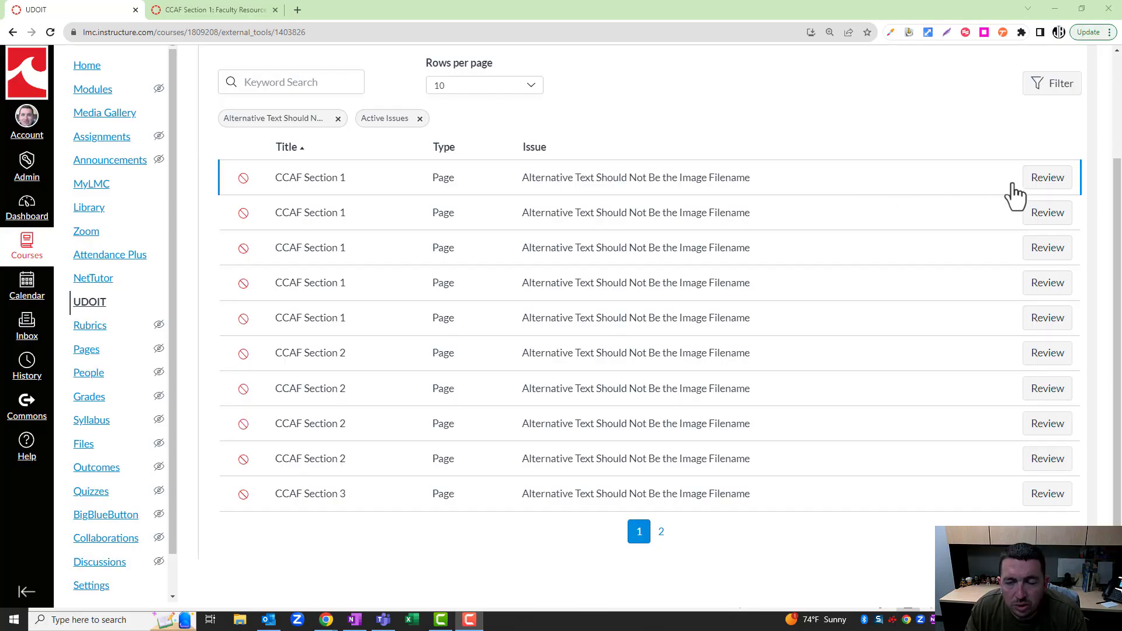
{"action": "left_click", "coordinate": [1055, 184]}
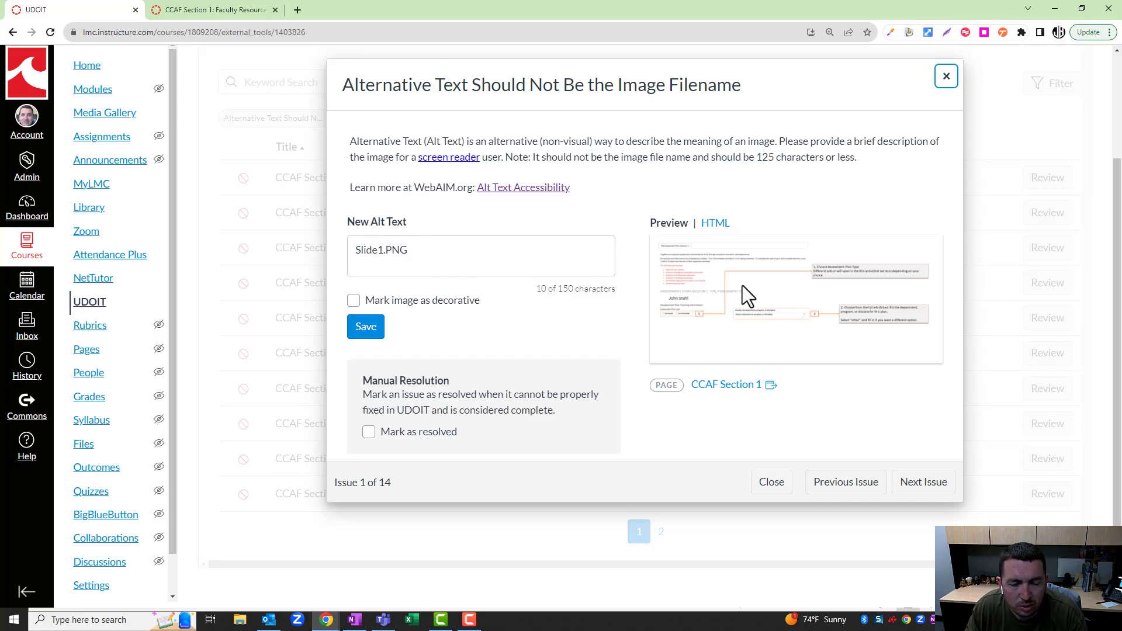
{"action": "triple_click", "coordinate": [535, 262]}
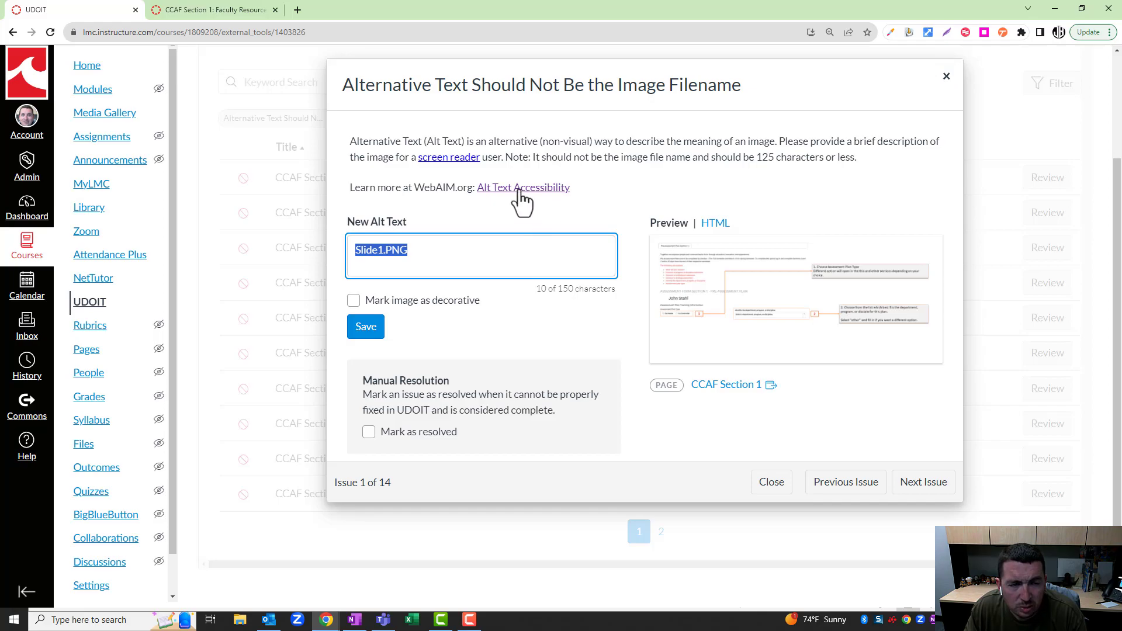
{"action": "key", "text": "BackSpace"}
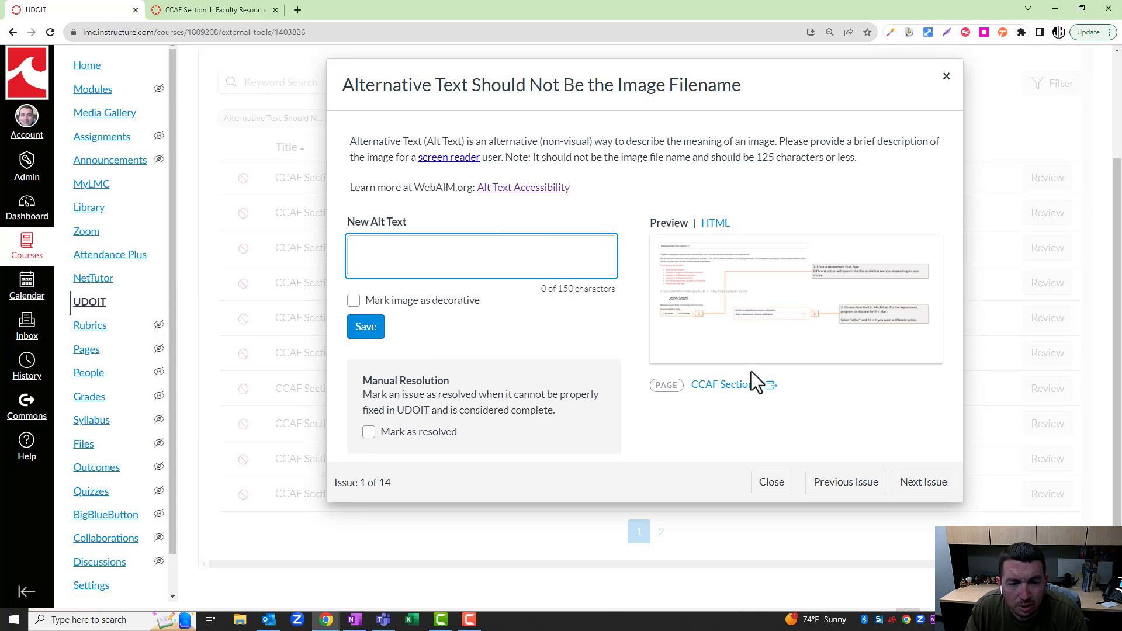
View the image in context on the CCAF Section 1 page, close the duplicate page tab and return to the UDOIT issue.
{"action": "left_click", "coordinate": [737, 390]}
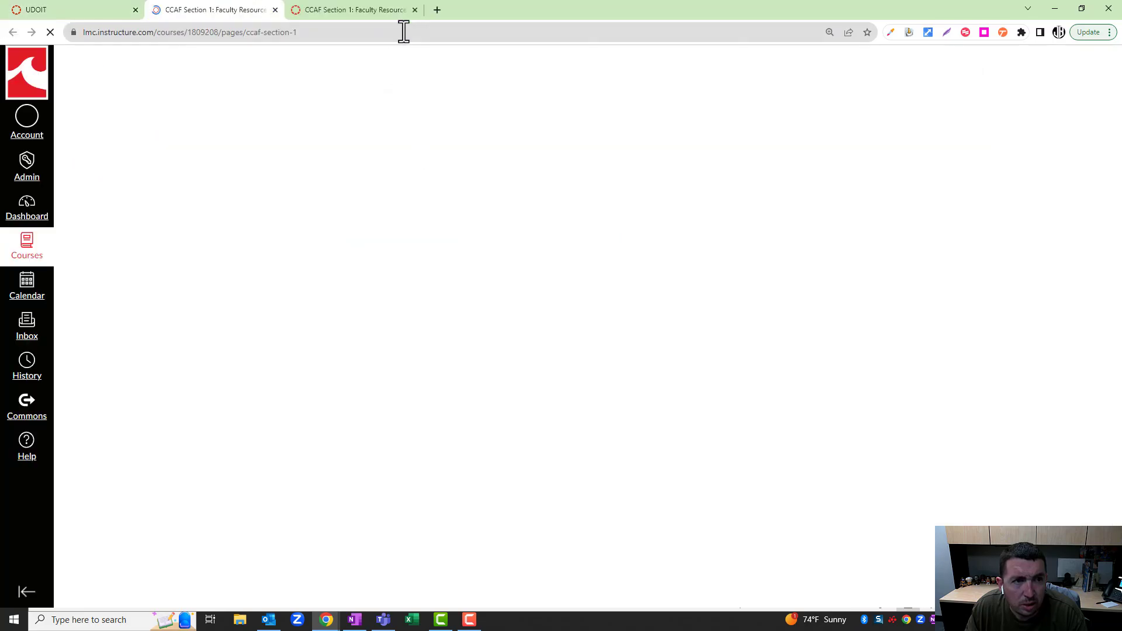
{"action": "left_click", "coordinate": [415, 10]}
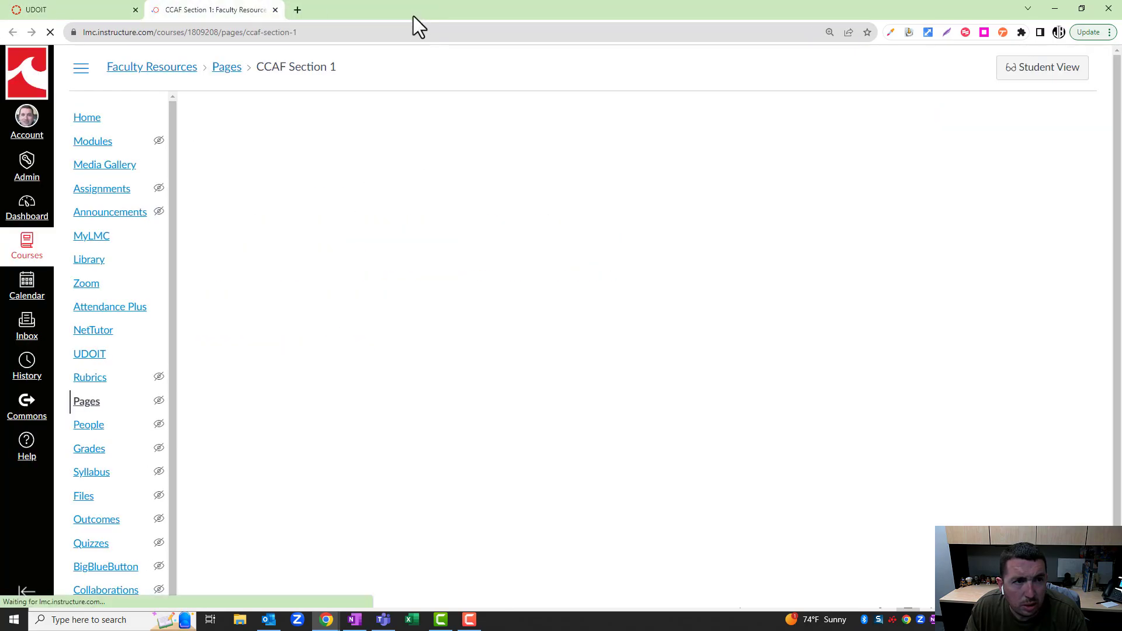
{"action": "scroll", "coordinate": [506, 228], "scroll_direction": "down", "scroll_amount": 3}
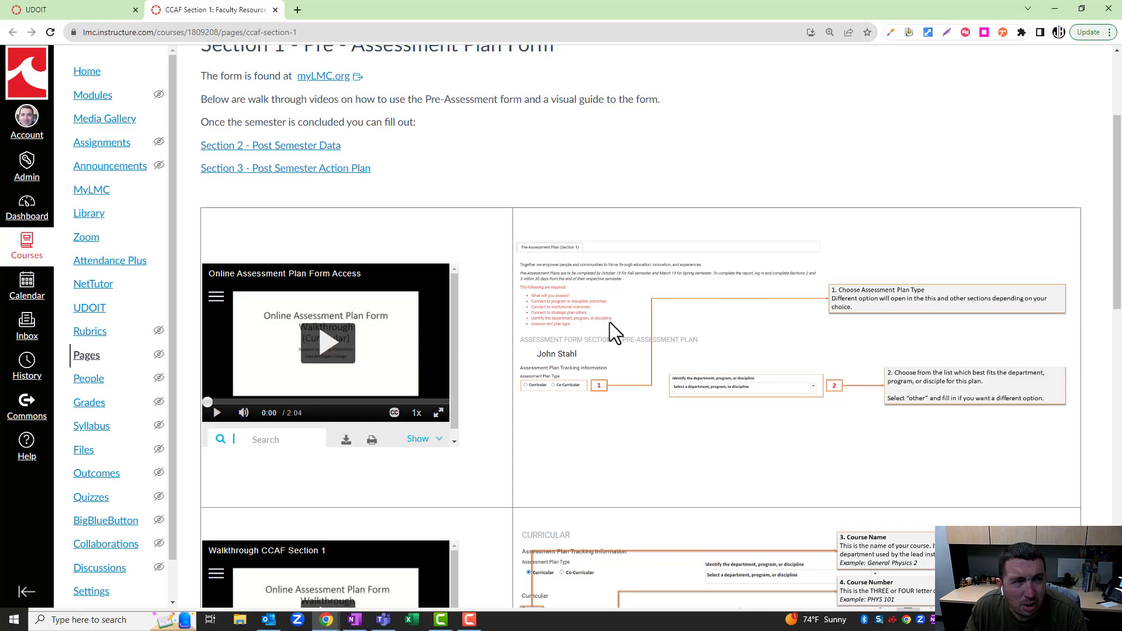
{"action": "left_click", "coordinate": [108, 7]}
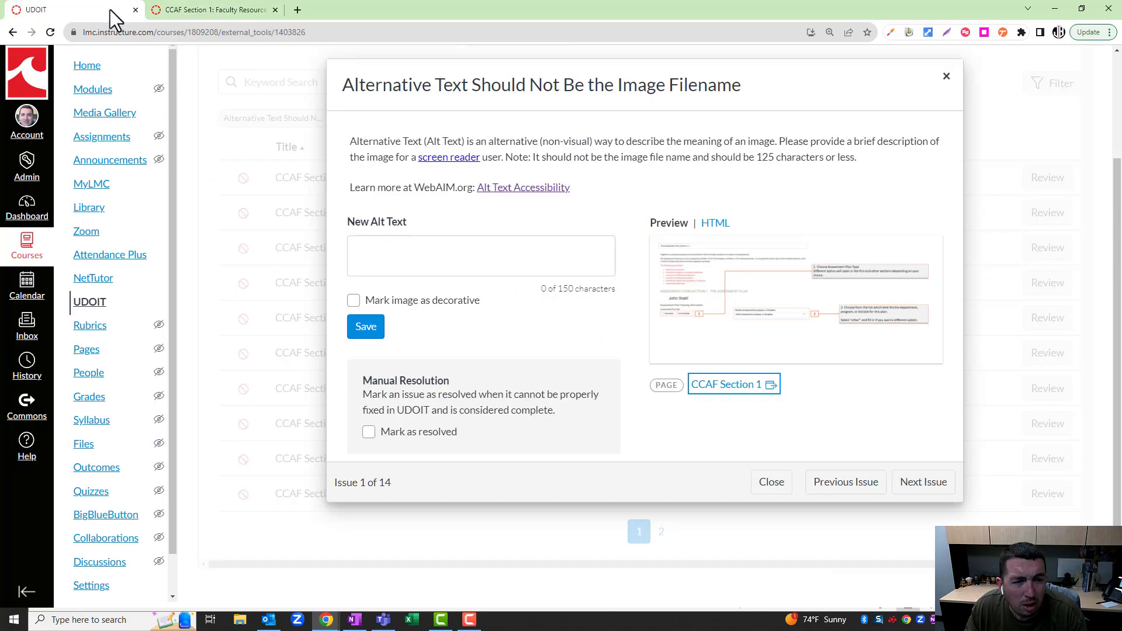
Enter "Key areas when choosing an Assessment Plan Type" as the image's new alt text and save the fix.
{"action": "left_click", "coordinate": [385, 259]}
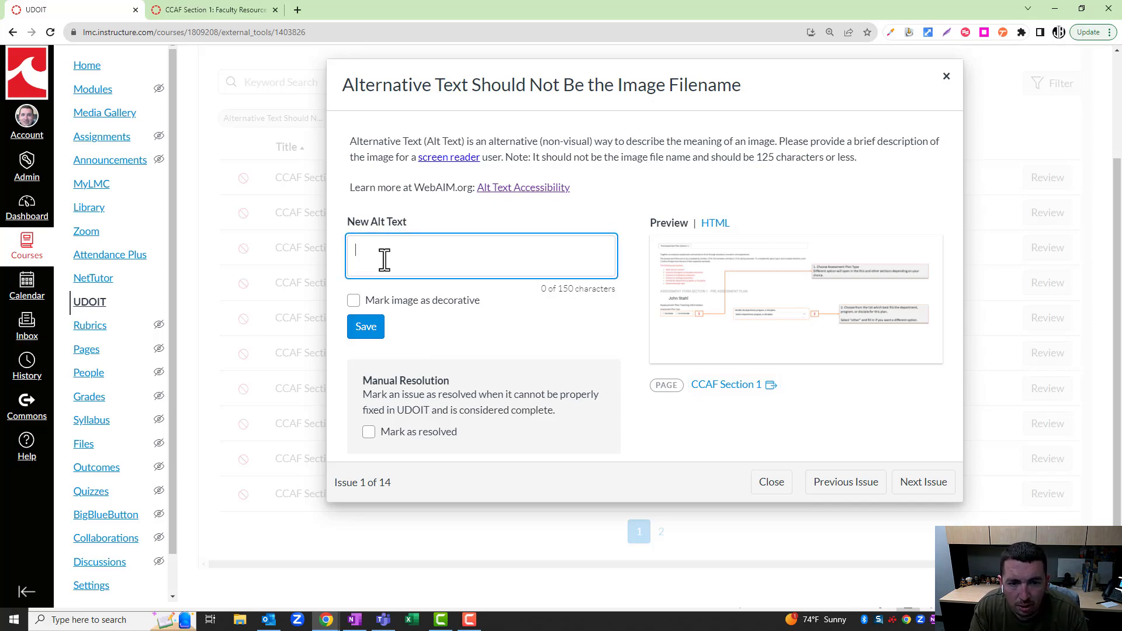
{"action": "type", "text": "Key "}
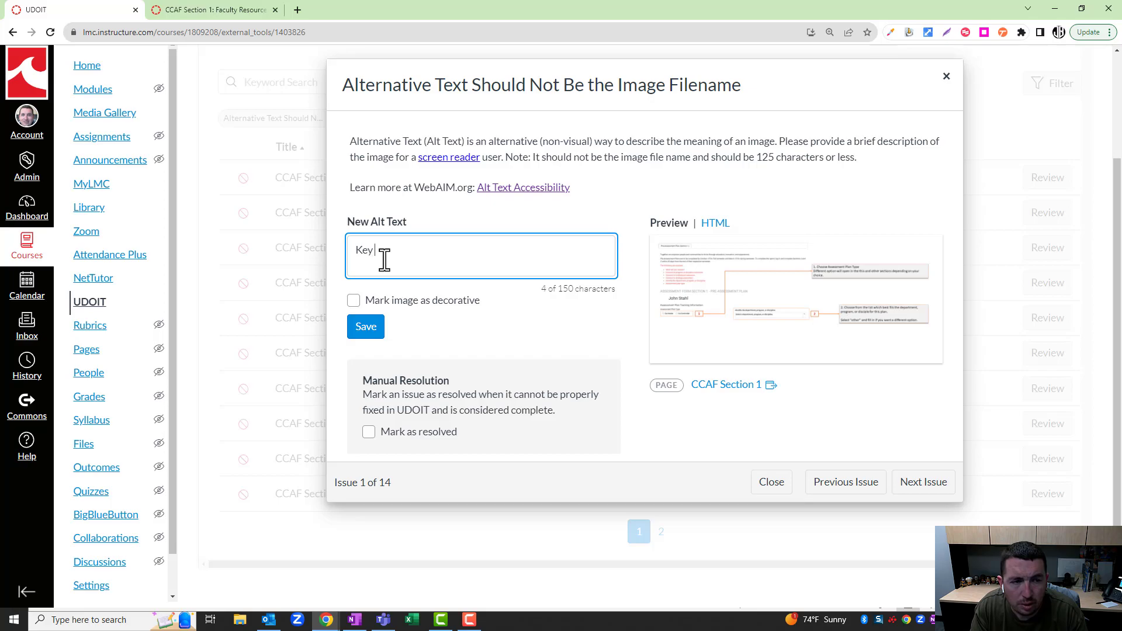
{"action": "type", "text": "areas when "}
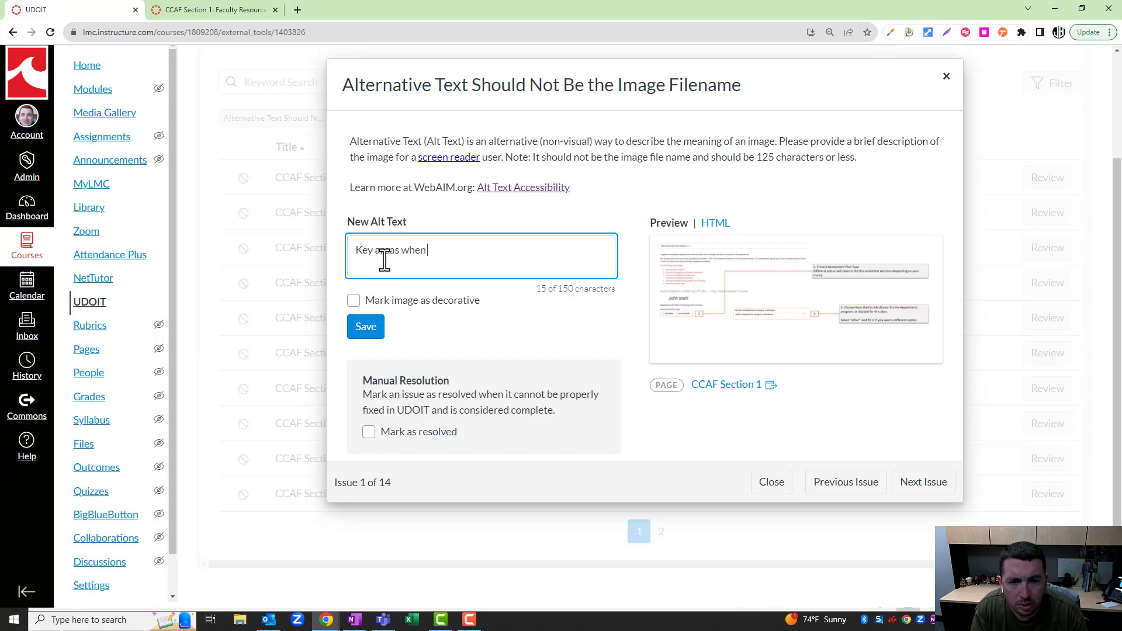
{"action": "type", "text": "choosing an As"}
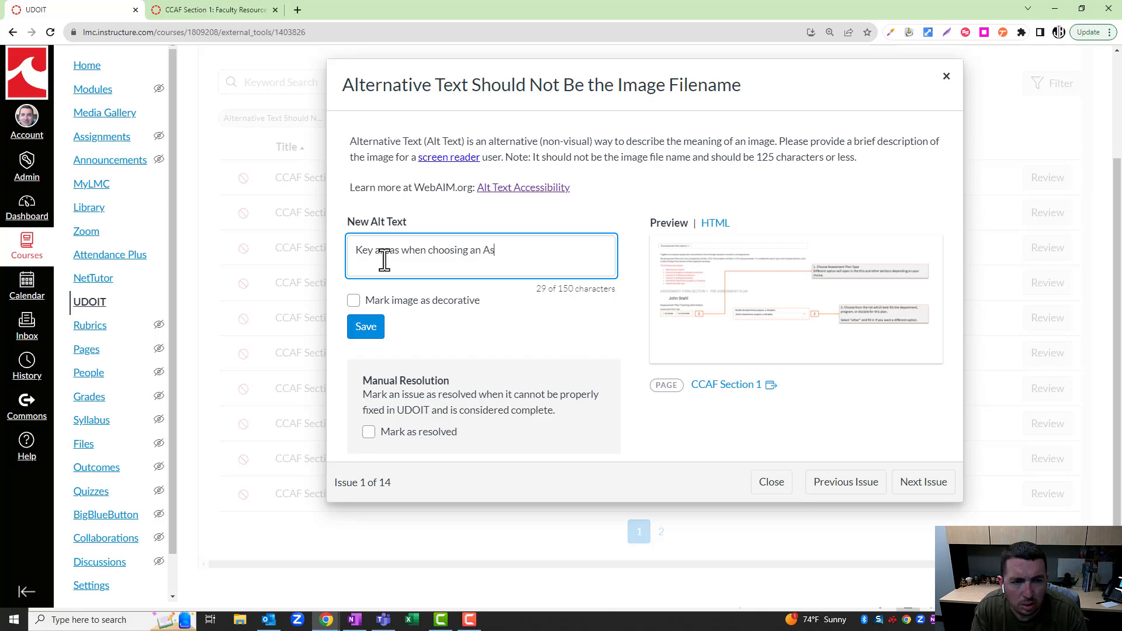
{"action": "type", "text": "sessme"}
{"action": "type", "text": "nt "}
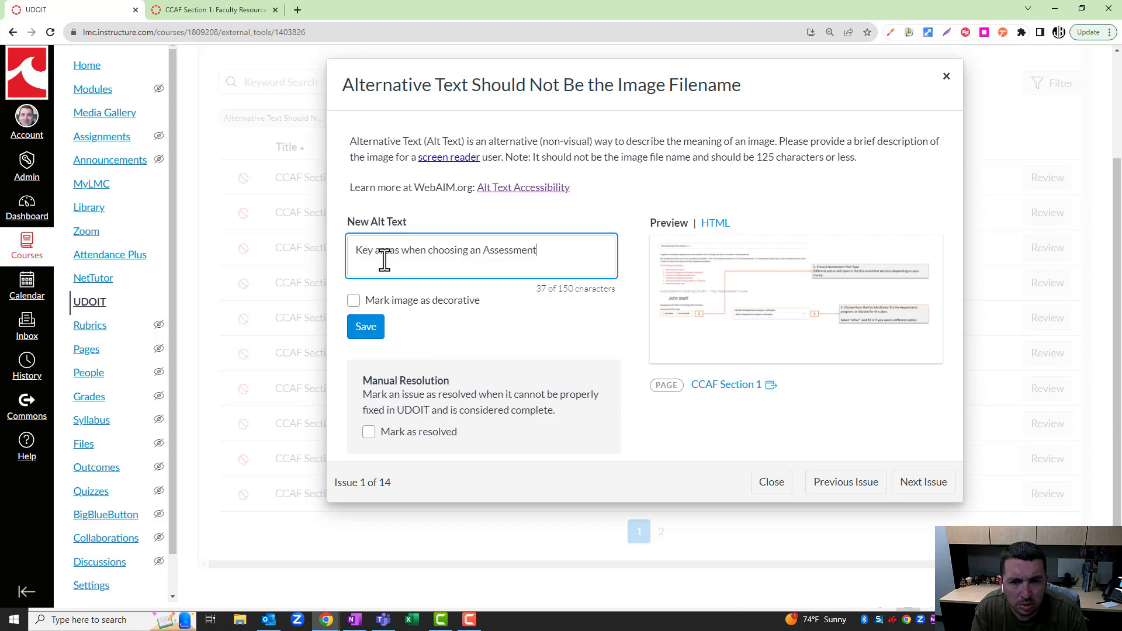
{"action": "type", "text": "Plan"}
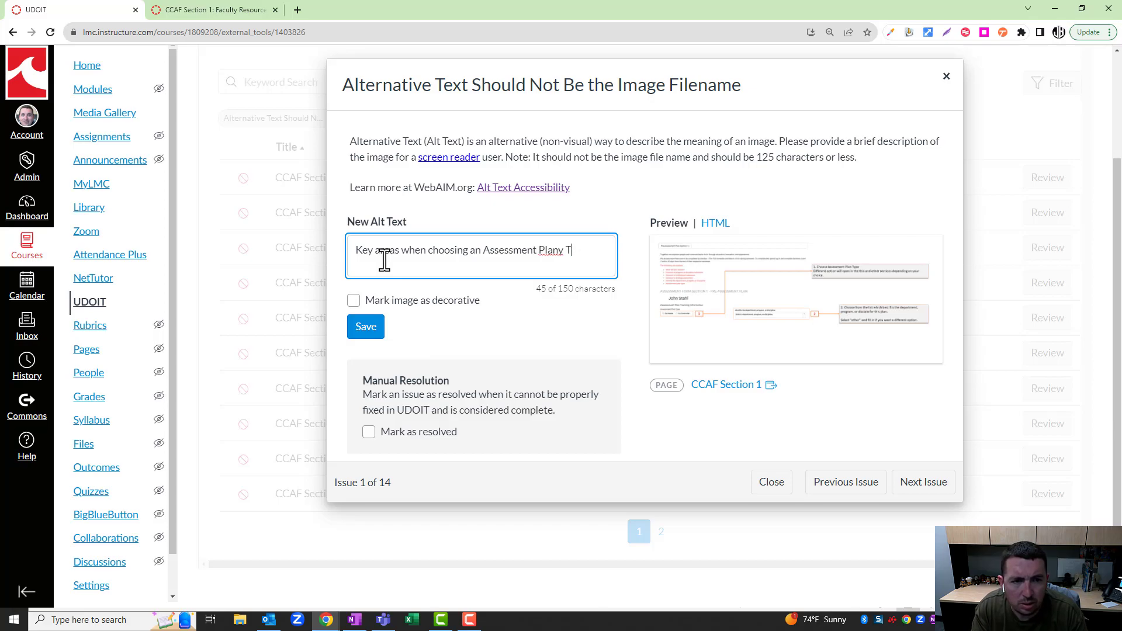
{"action": "type", "text": " Type"}
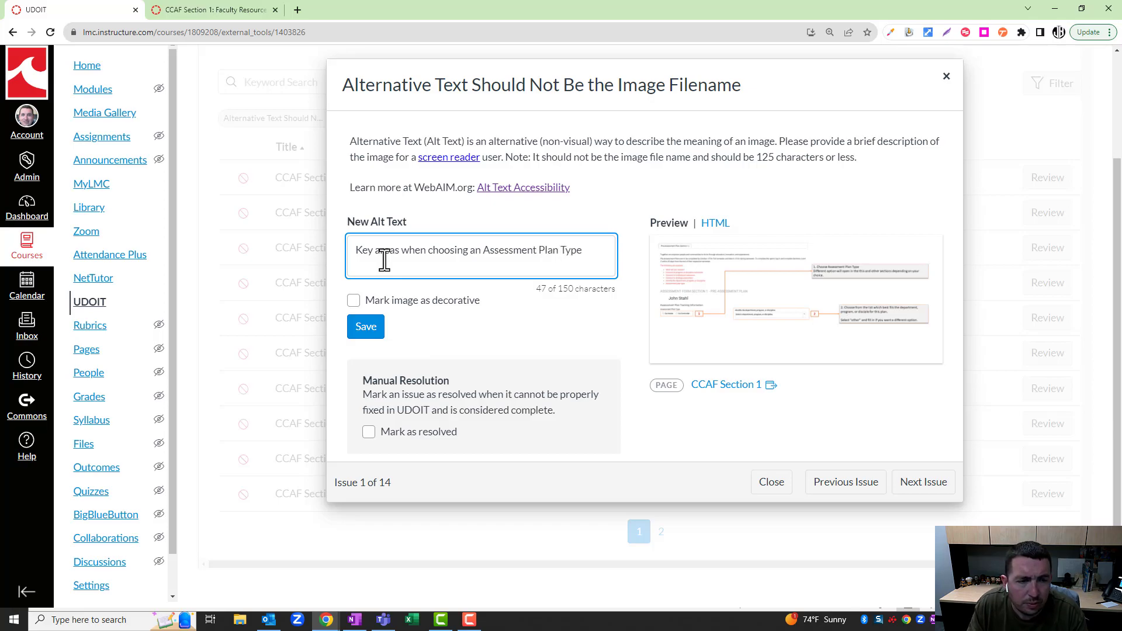
{"action": "left_click", "coordinate": [374, 333]}
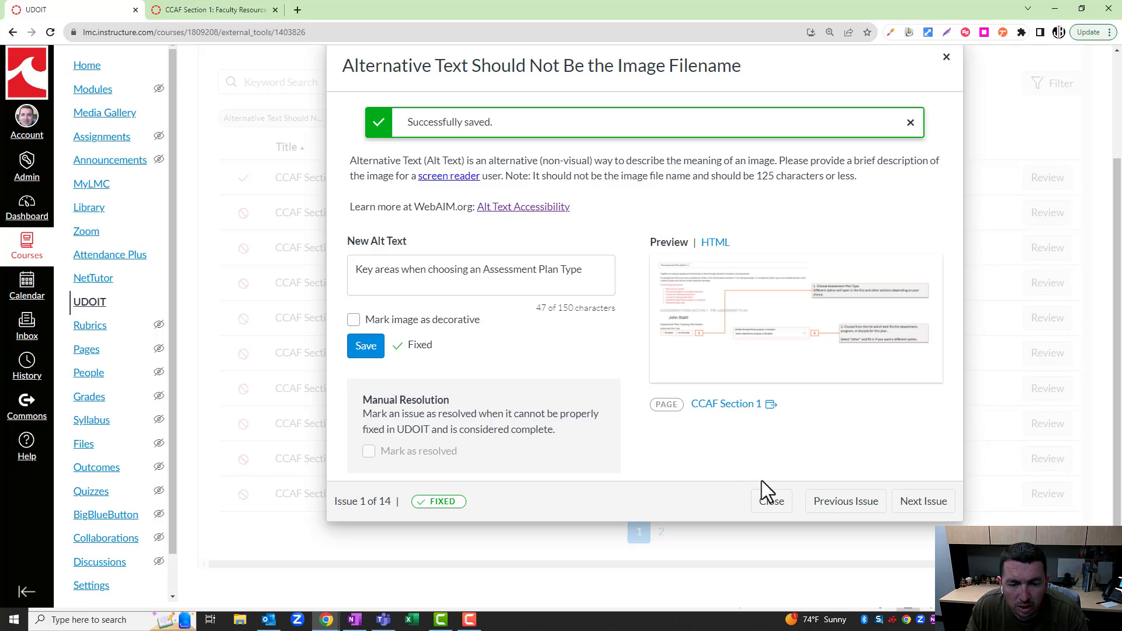
Close the alt text issue review and return to the UDOIT home overview.
{"action": "left_click", "coordinate": [773, 508]}
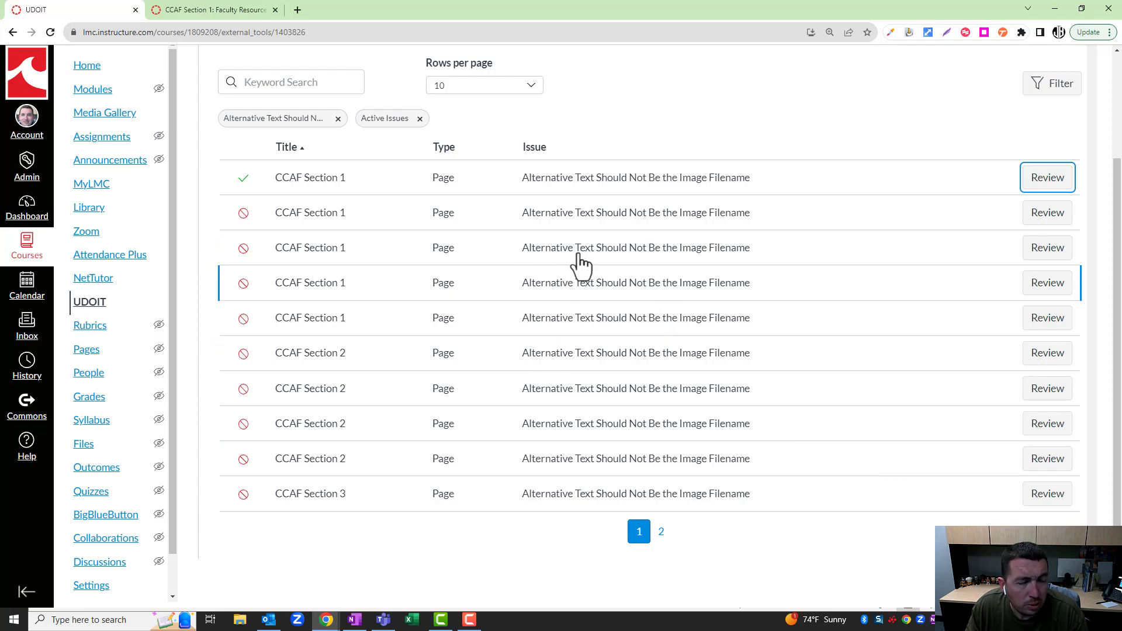
{"action": "scroll", "coordinate": [366, 236], "scroll_direction": "up", "scroll_amount": 3}
{"action": "left_click", "coordinate": [363, 134]}
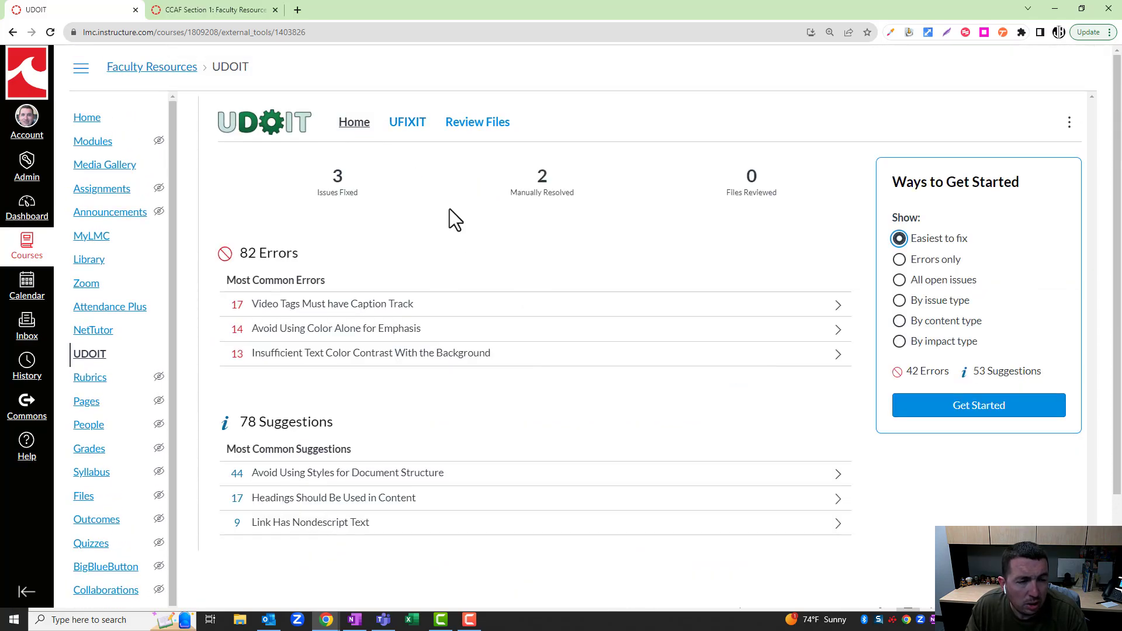
Review the "Video Tags Must have Caption Track" issue for Canvas I: Getting Started, close it and return to the UDOIT home overview.
{"action": "left_click", "coordinate": [422, 301]}
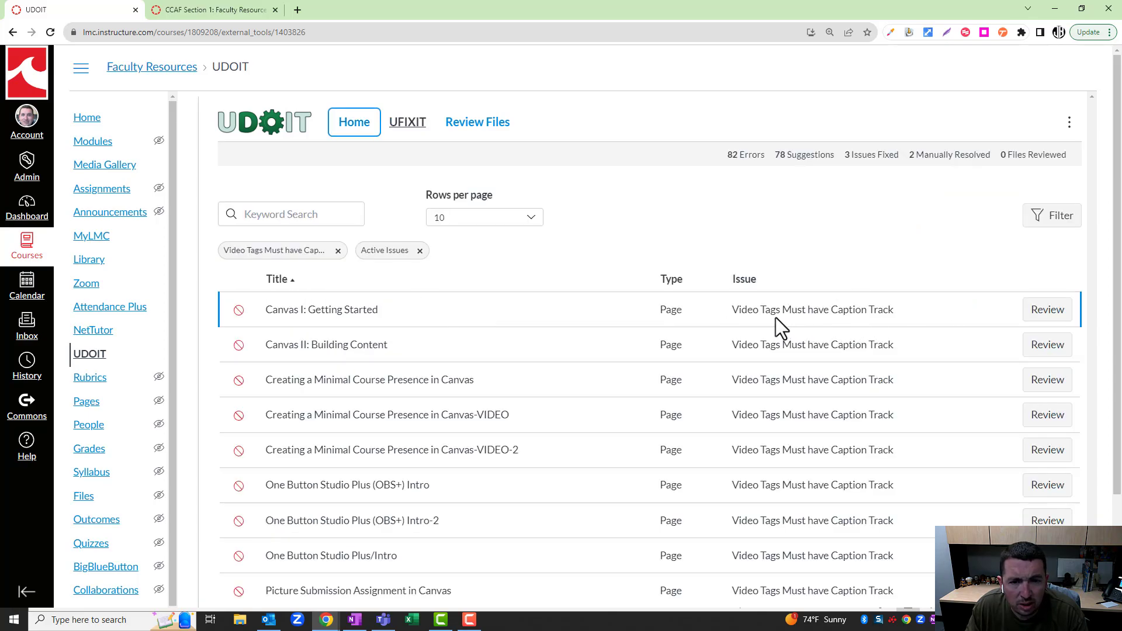
{"action": "left_click", "coordinate": [1041, 315]}
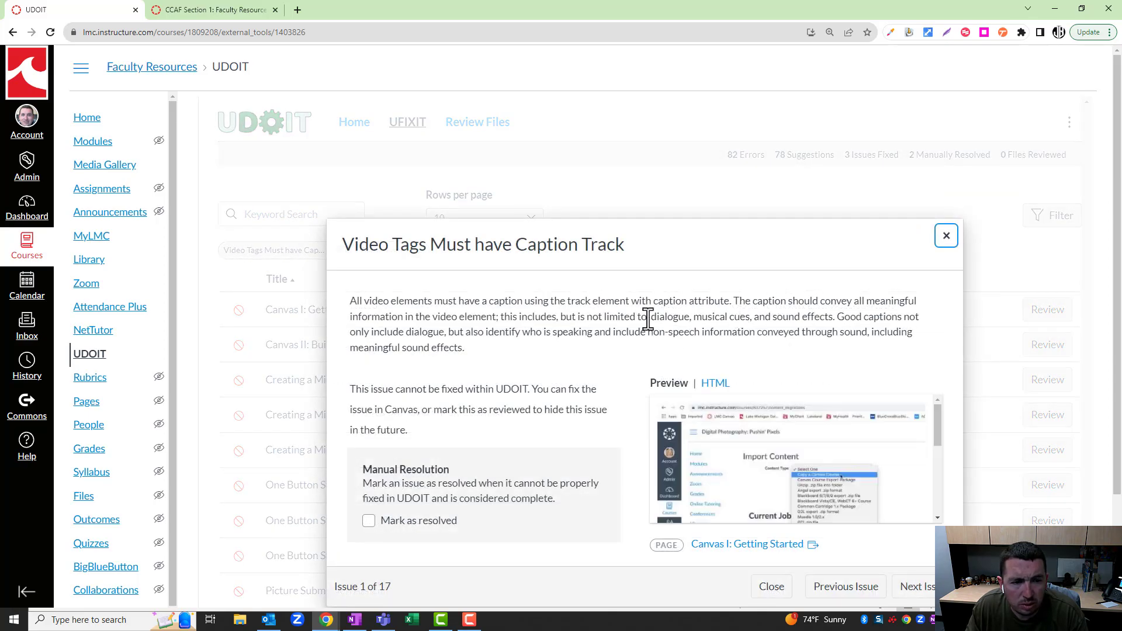
{"action": "scroll", "coordinate": [556, 318], "scroll_direction": "down", "scroll_amount": 2}
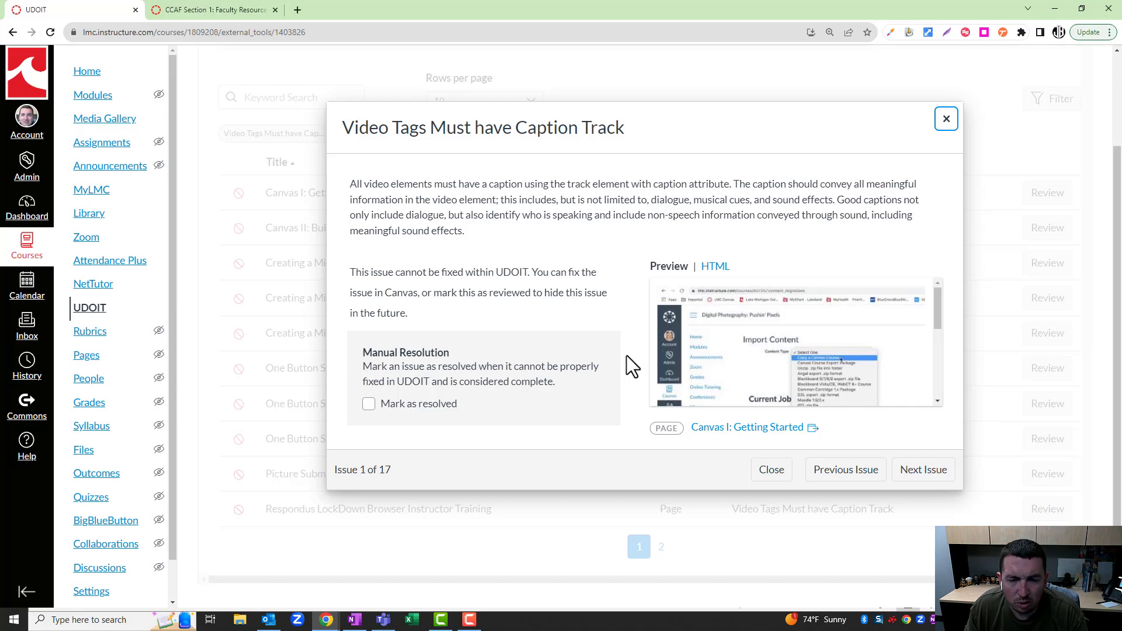
{"action": "left_click", "coordinate": [774, 471]}
{"action": "scroll", "coordinate": [383, 142], "scroll_direction": "up", "scroll_amount": 3}
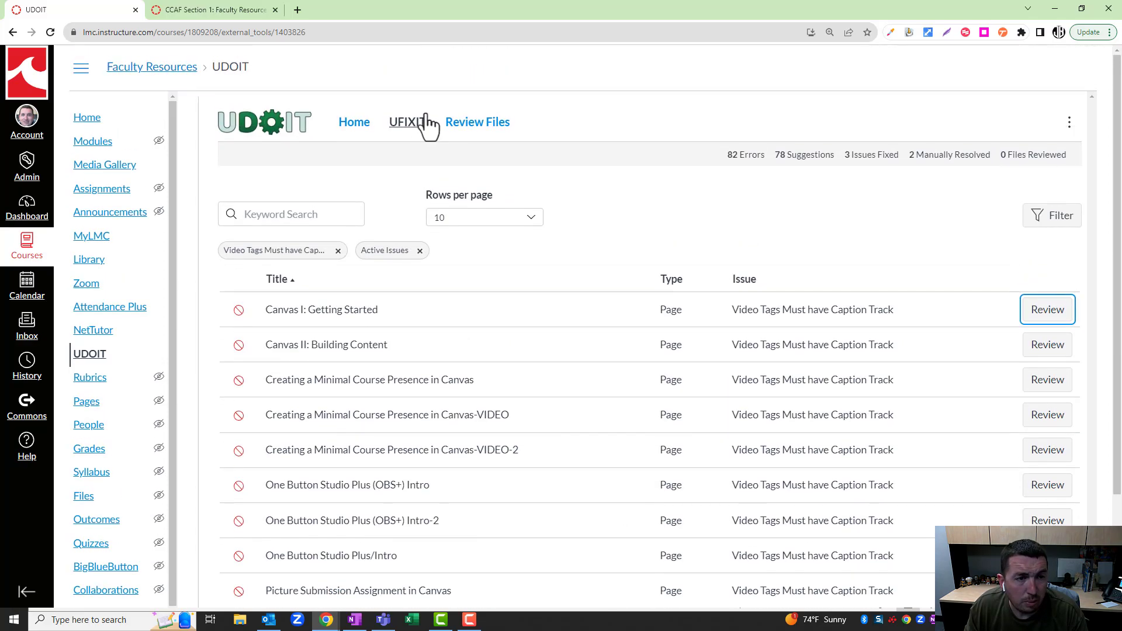
{"action": "left_click", "coordinate": [352, 123]}
Open the first "Avoid Using Styles for Document Structure" suggestion, for the Creating a Minimal Course Presence in Canvas page, for review.
{"action": "scroll", "coordinate": [491, 257], "scroll_direction": "down", "scroll_amount": 1}
{"action": "scroll", "coordinate": [491, 281], "scroll_direction": "down", "scroll_amount": 2}
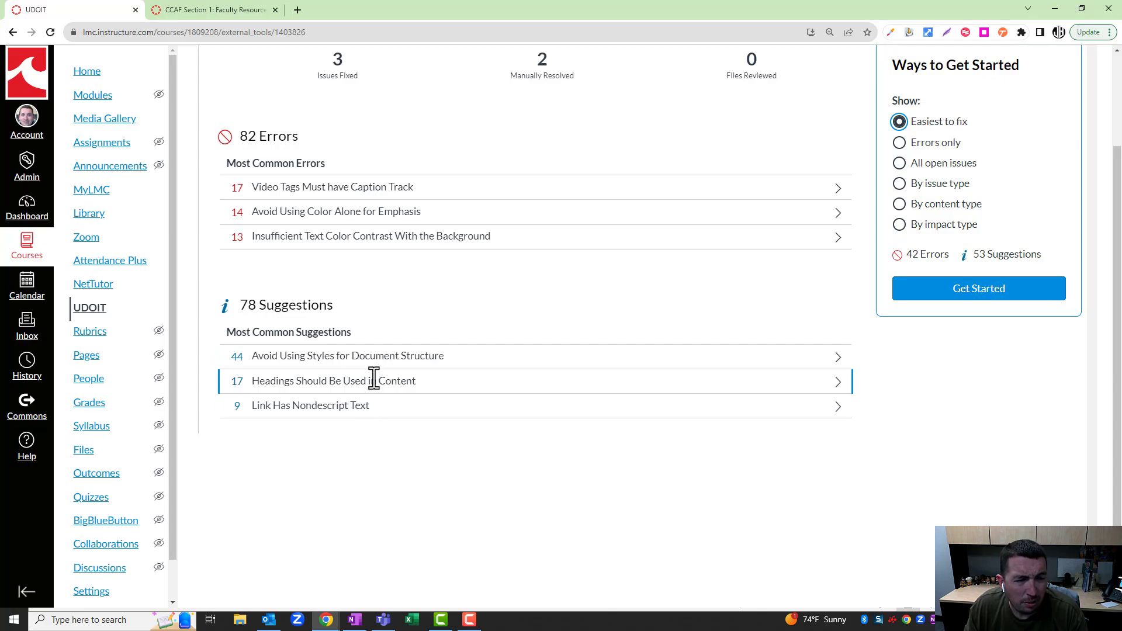
{"action": "scroll", "coordinate": [577, 471], "scroll_direction": "up", "scroll_amount": 3}
{"action": "left_click", "coordinate": [576, 471]}
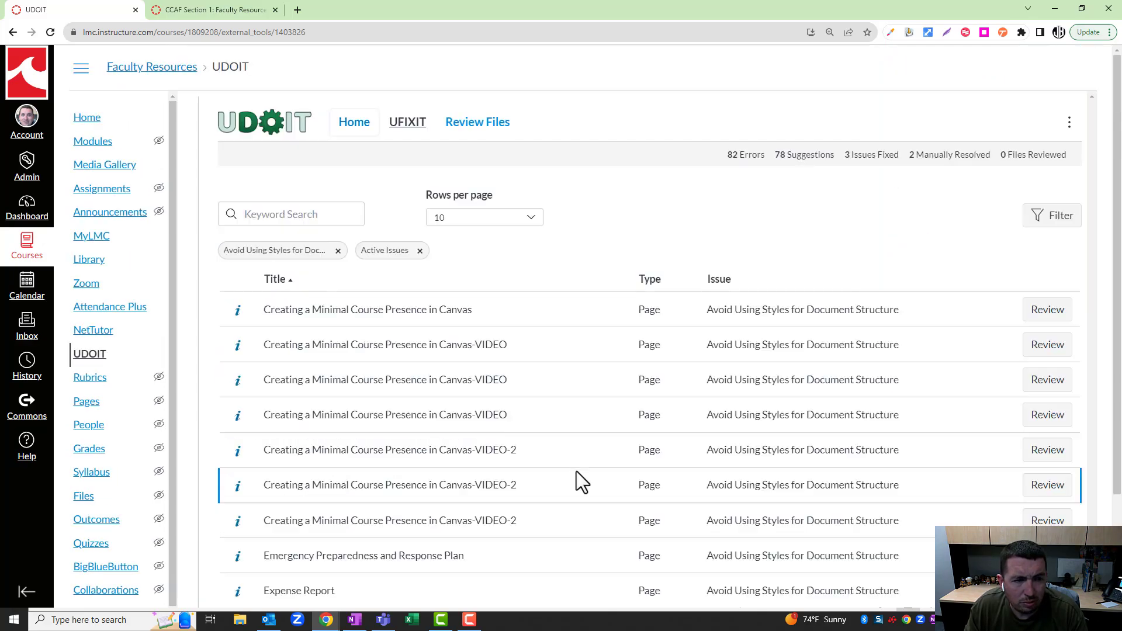
{"action": "left_click", "coordinate": [1034, 315]}
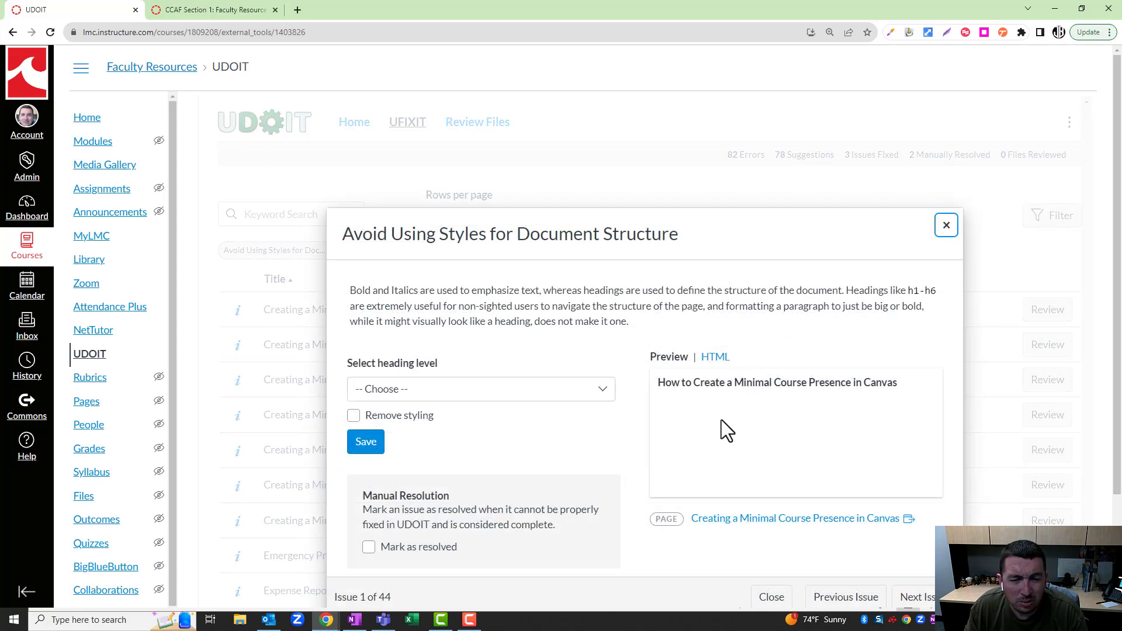
View the Creating a Minimal Course Presence in Canvas page to examine its bold text in context, and return to the UDOIT issue.
{"action": "left_click", "coordinate": [742, 522]}
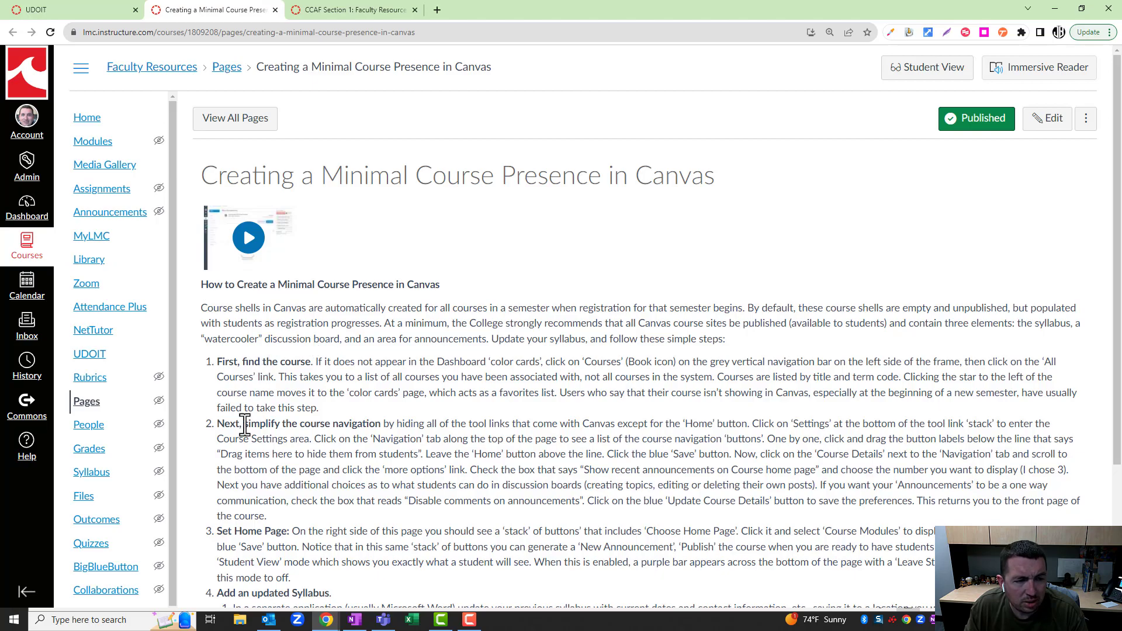
{"action": "scroll", "coordinate": [504, 429], "scroll_direction": "down", "scroll_amount": 3}
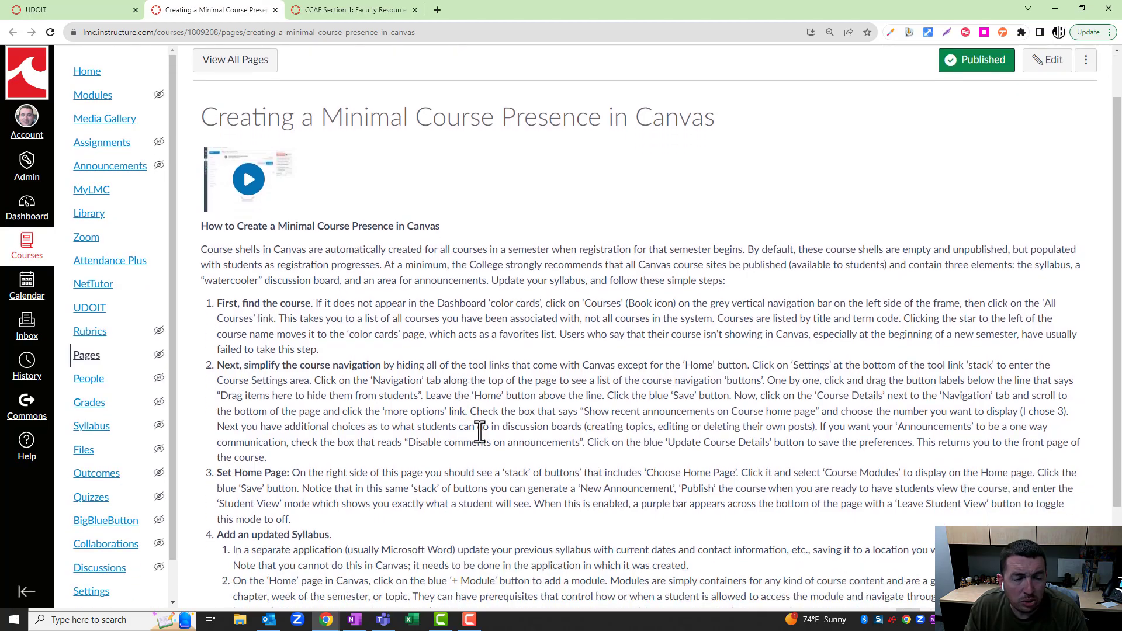
{"action": "scroll", "coordinate": [503, 427], "scroll_direction": "up", "scroll_amount": 3}
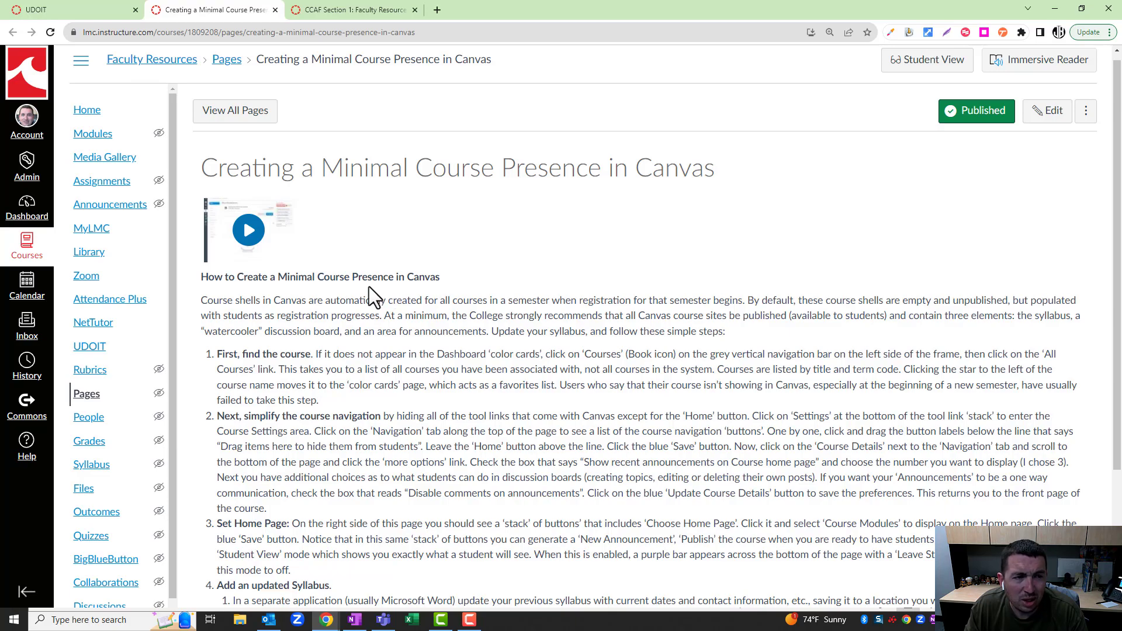
{"action": "left_click", "coordinate": [56, 13]}
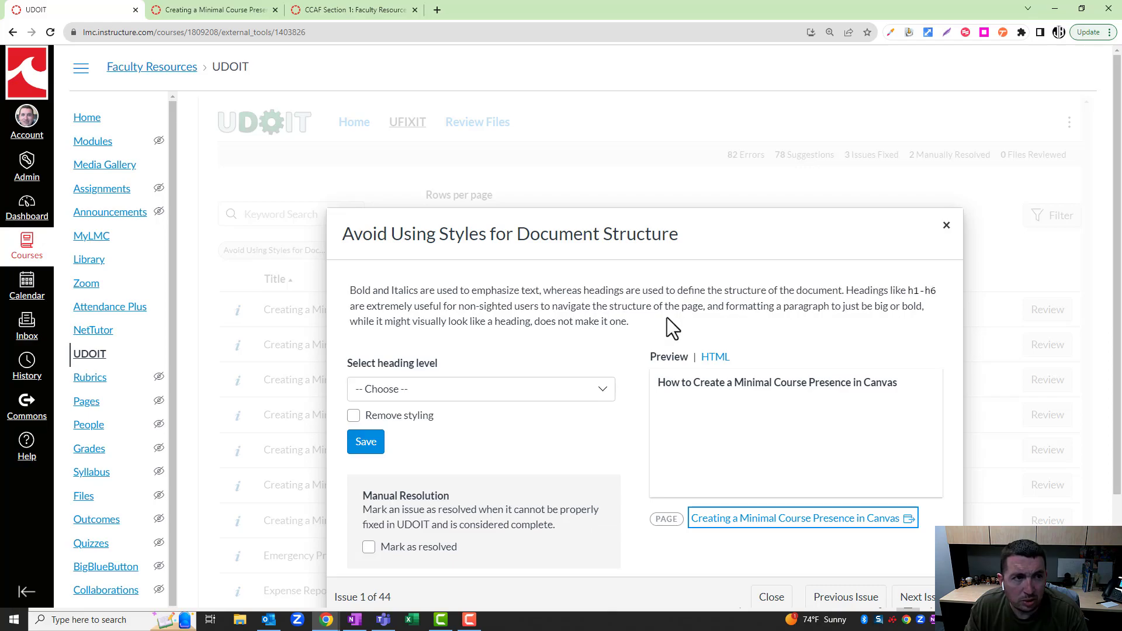
Edit the Creating a Minimal Course Presence in Canvas page and format its "How to Create a Minimal Course Presence in Canvas" line as Heading 2 at 18pt.
{"action": "left_click", "coordinate": [203, 12]}
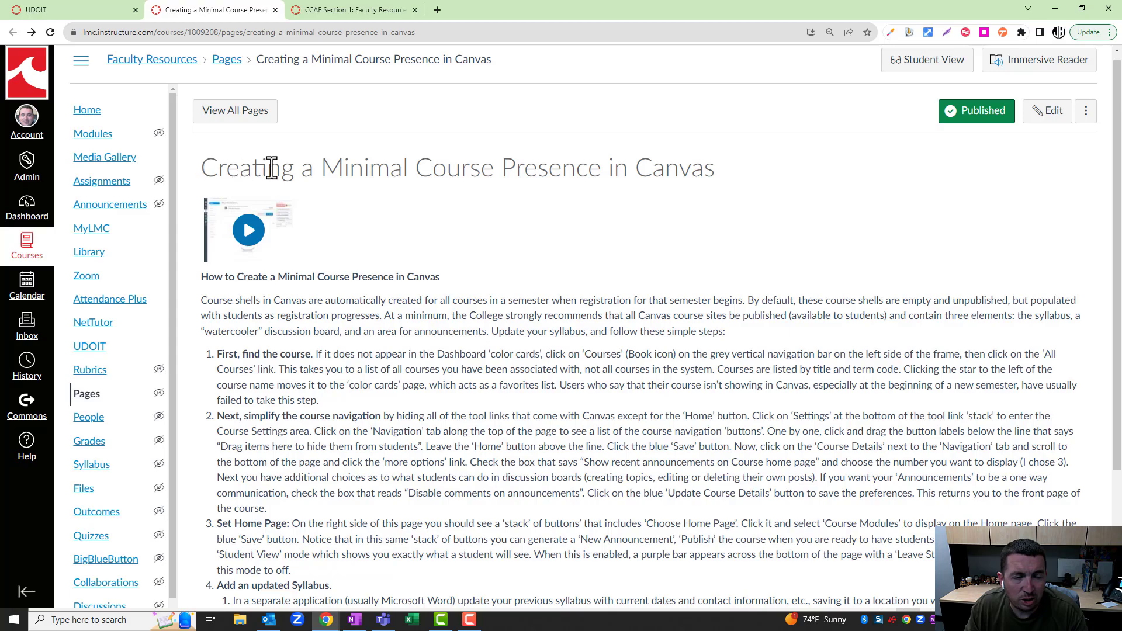
{"action": "left_click", "coordinate": [1048, 123]}
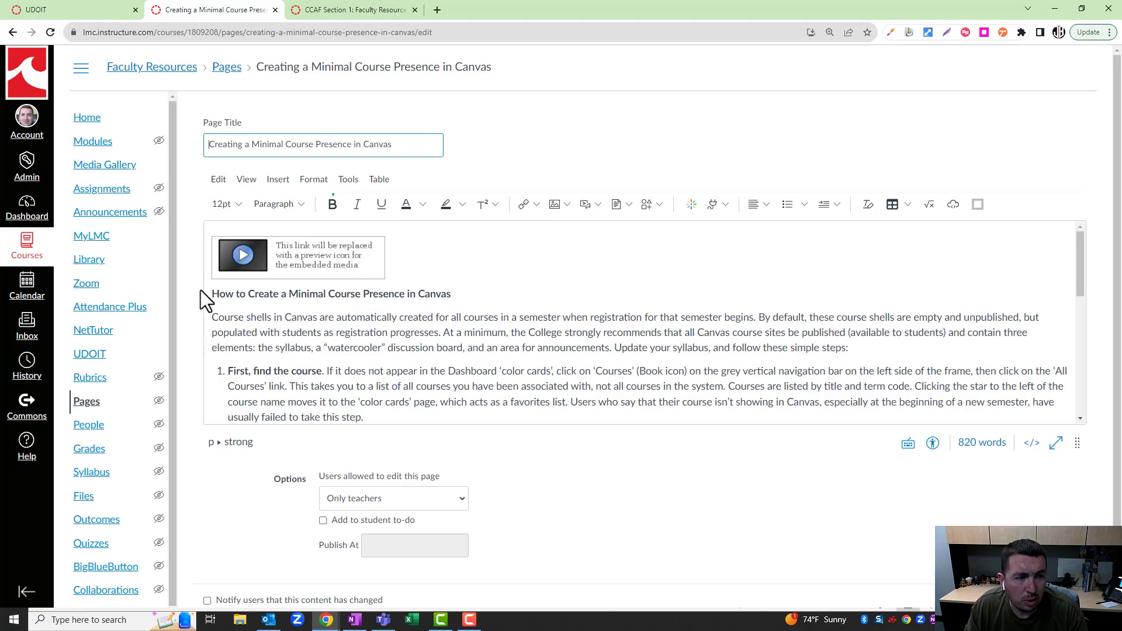
{"action": "left_click_drag", "start_coordinate": [214, 293], "coordinate": [446, 293]}
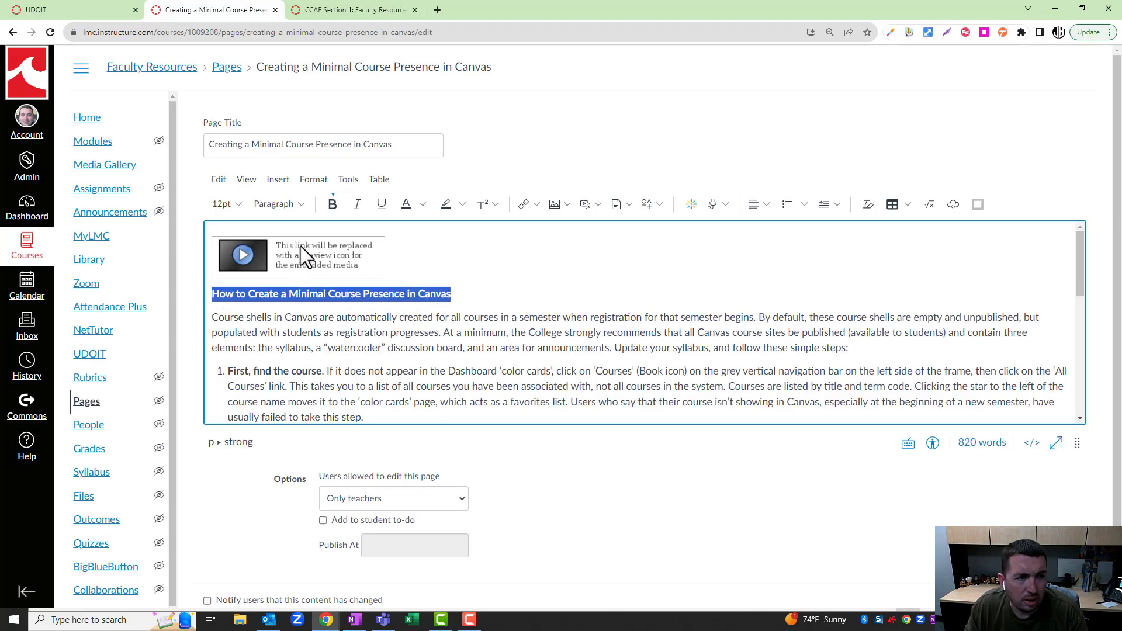
{"action": "left_click", "coordinate": [303, 205]}
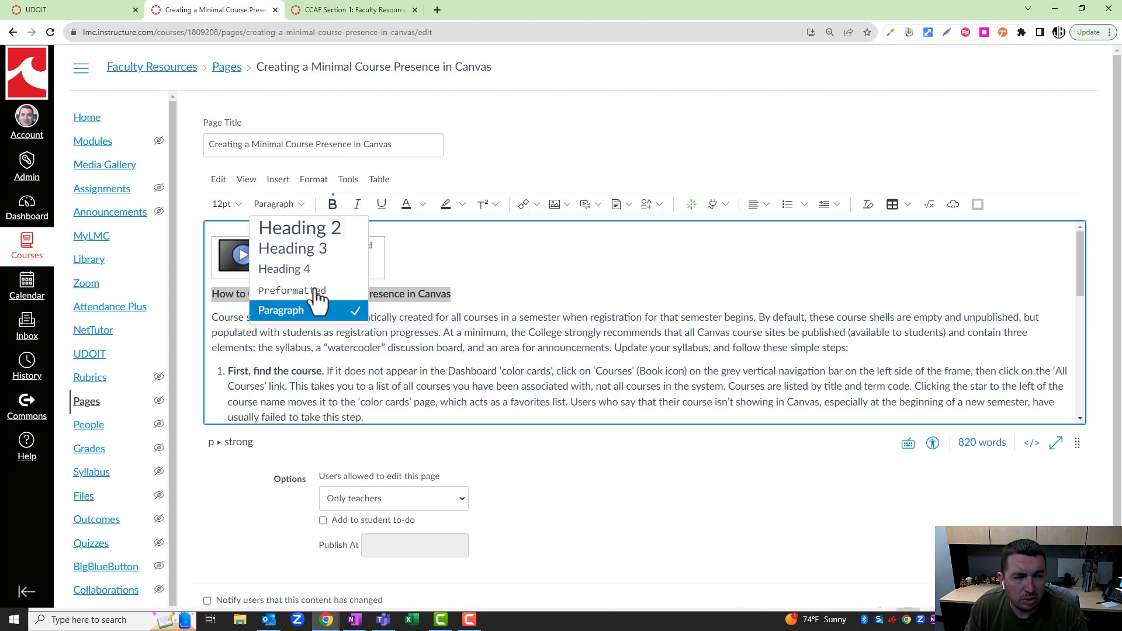
{"action": "left_click", "coordinate": [328, 231]}
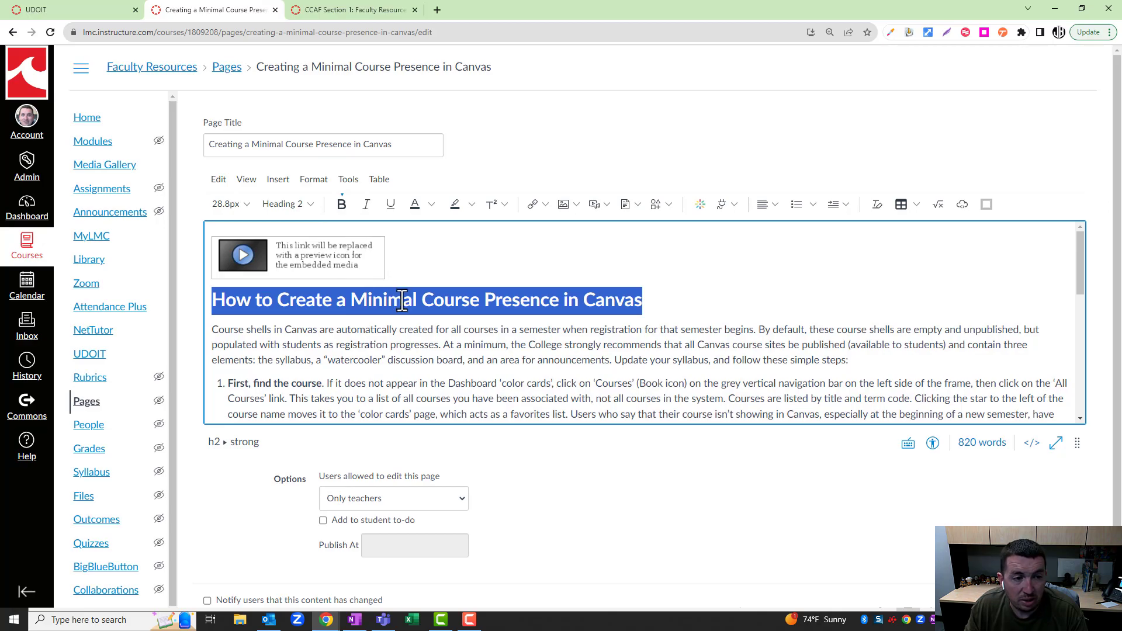
{"action": "left_click", "coordinate": [246, 203]}
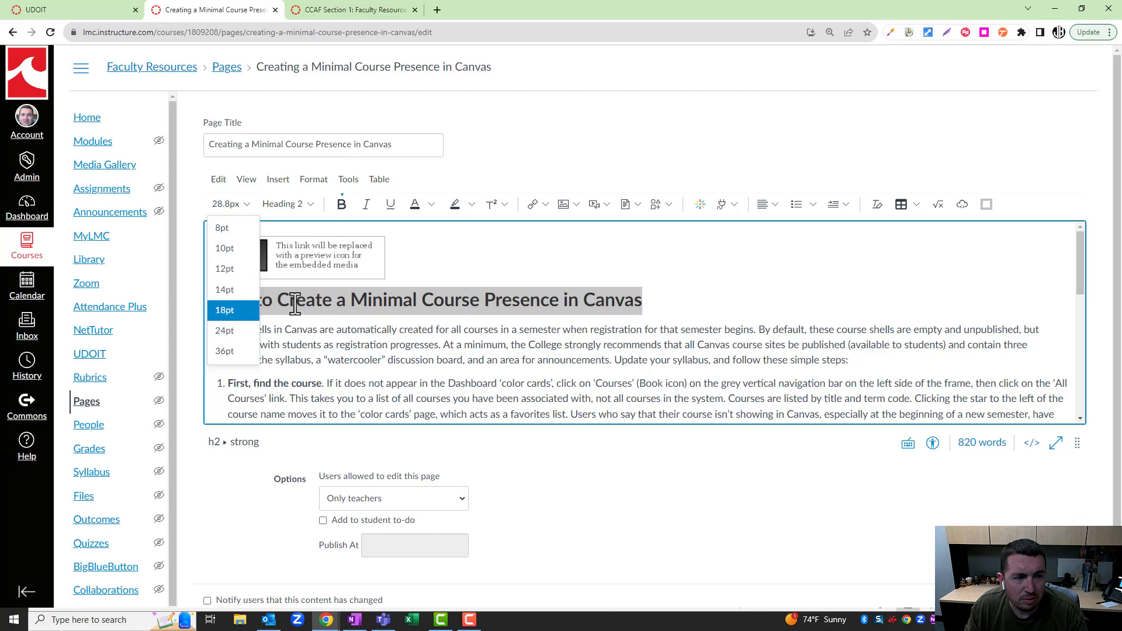
{"action": "left_click", "coordinate": [234, 310]}
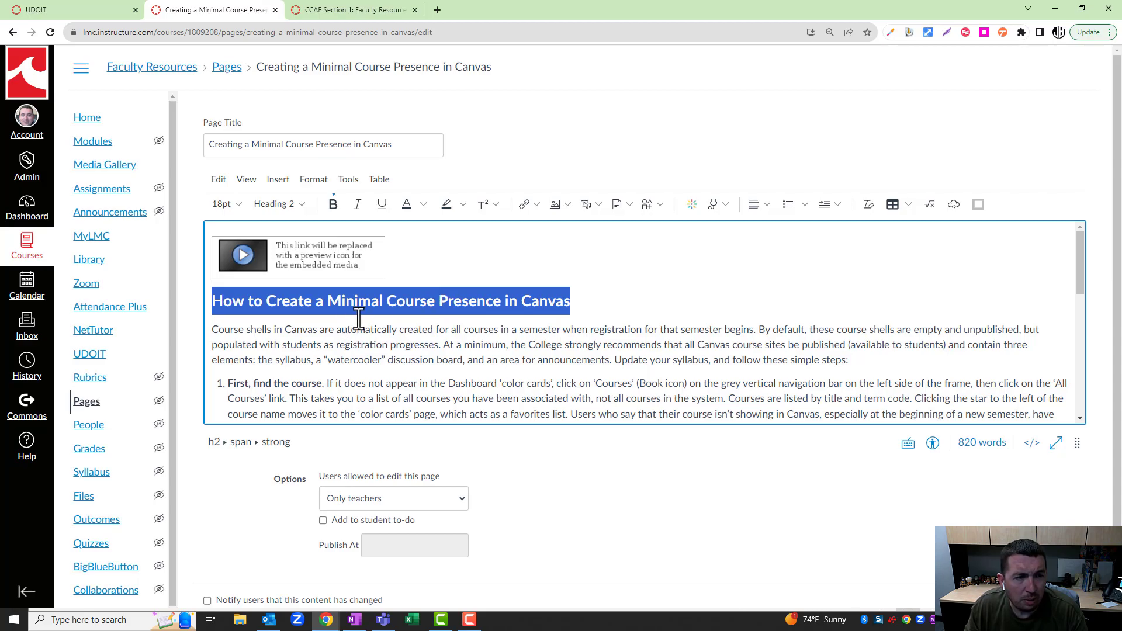
Select "First, find the course." in the first numbered list item and apply the Heading 3 style.
{"action": "scroll", "coordinate": [304, 341], "scroll_direction": "down", "scroll_amount": 1}
{"action": "scroll", "coordinate": [304, 342], "scroll_direction": "down", "scroll_amount": 1}
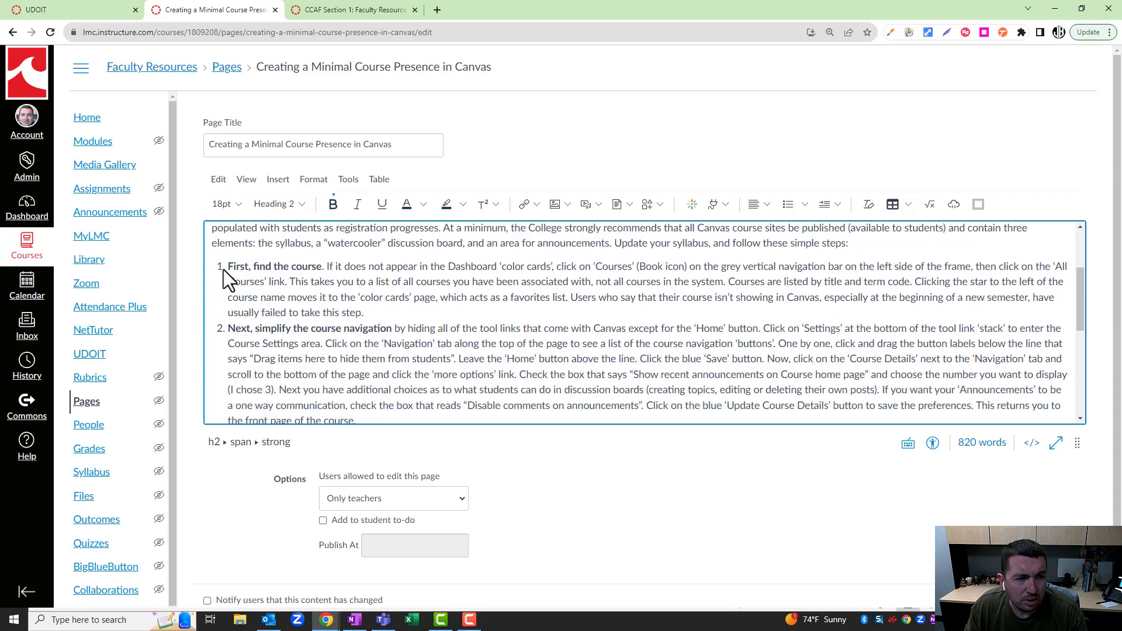
{"action": "left_click_drag", "start_coordinate": [226, 268], "coordinate": [323, 270]}
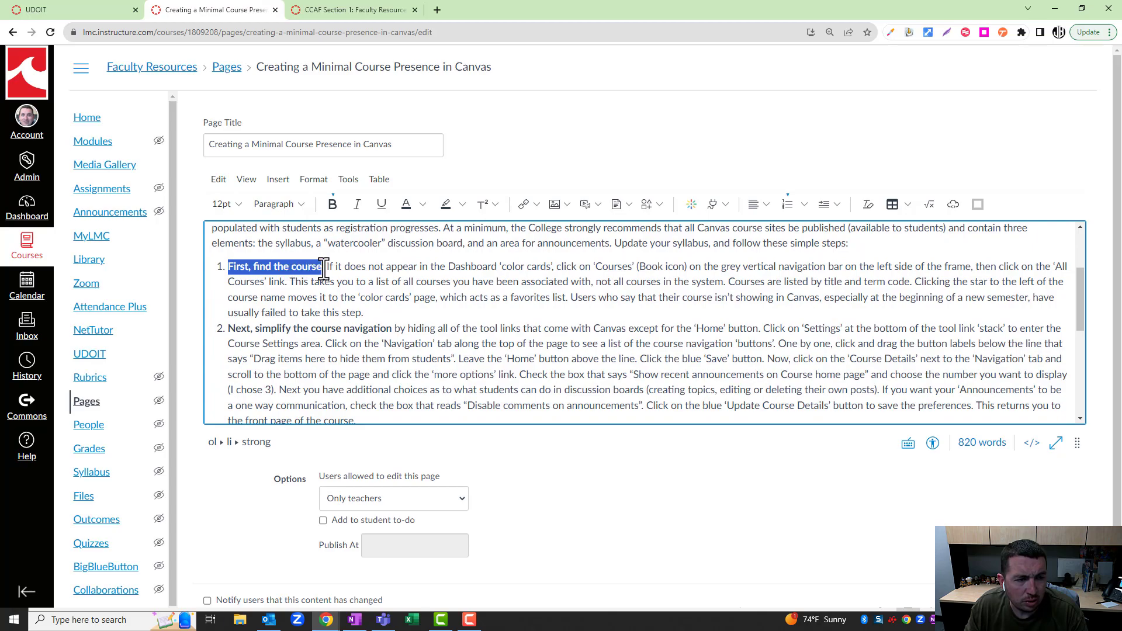
{"action": "left_click", "coordinate": [324, 270]}
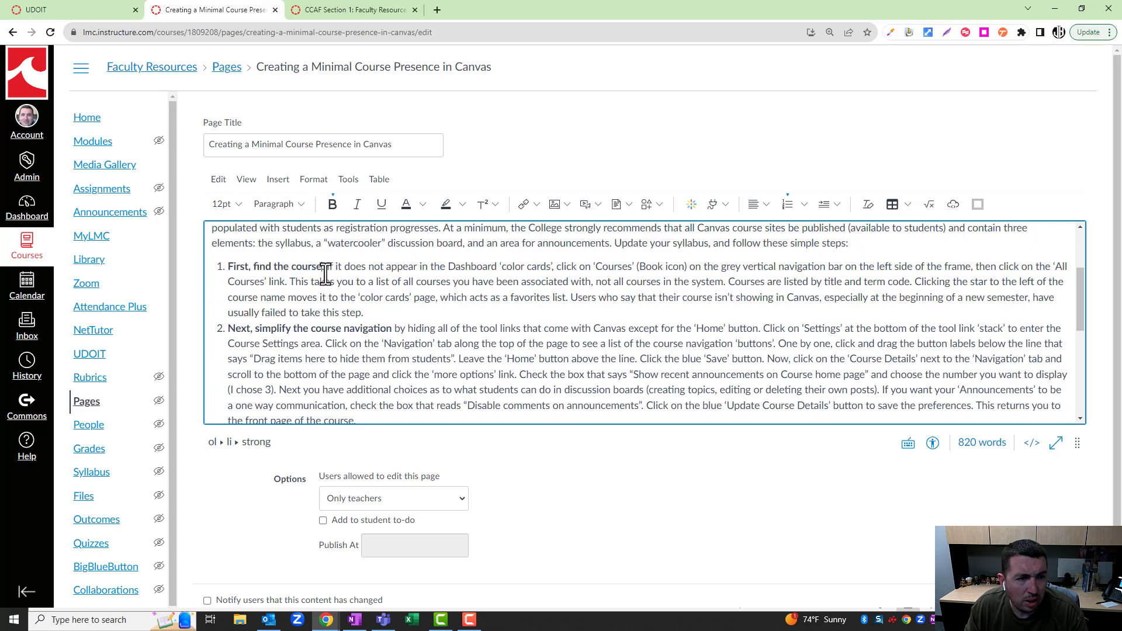
{"action": "left_click_drag", "start_coordinate": [326, 268], "coordinate": [228, 268]}
{"action": "left_click", "coordinate": [279, 204]}
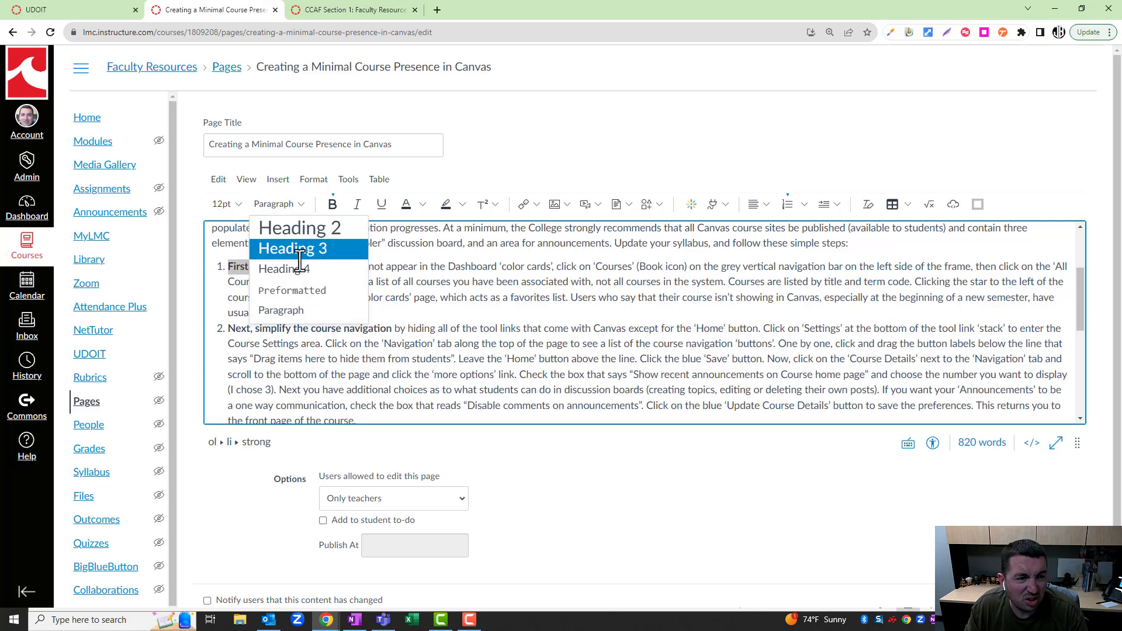
{"action": "left_click", "coordinate": [292, 249]}
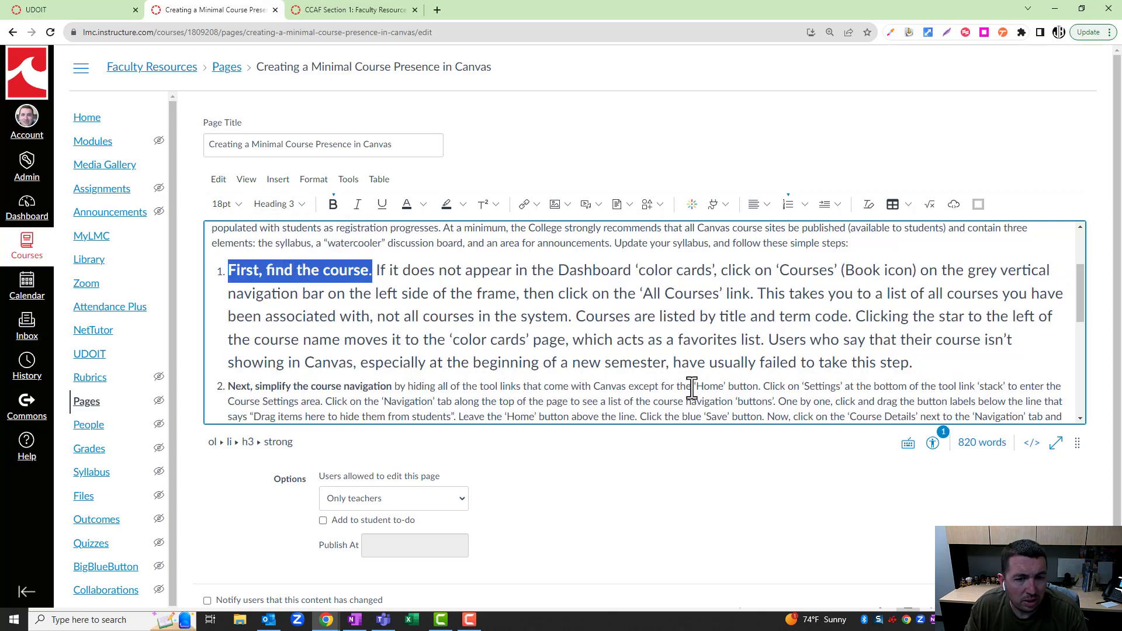
Set the entire first numbered list item, starting with "First, find the course.", to 12pt text.
{"action": "left_click_drag", "start_coordinate": [910, 366], "coordinate": [227, 270]}
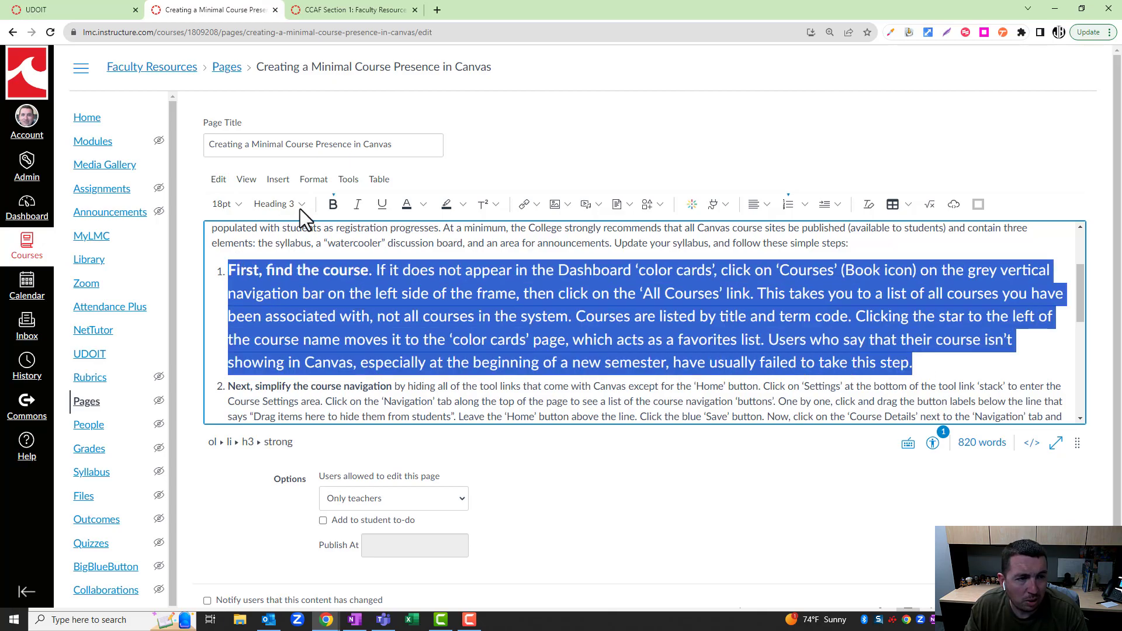
{"action": "left_click", "coordinate": [239, 204]}
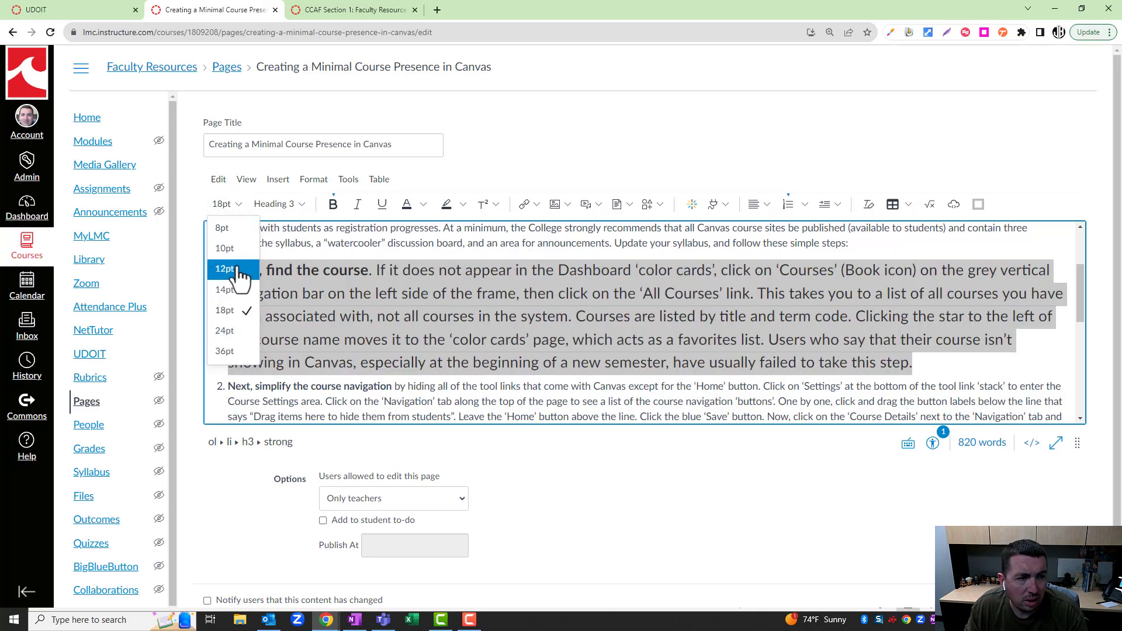
{"action": "left_click", "coordinate": [233, 269]}
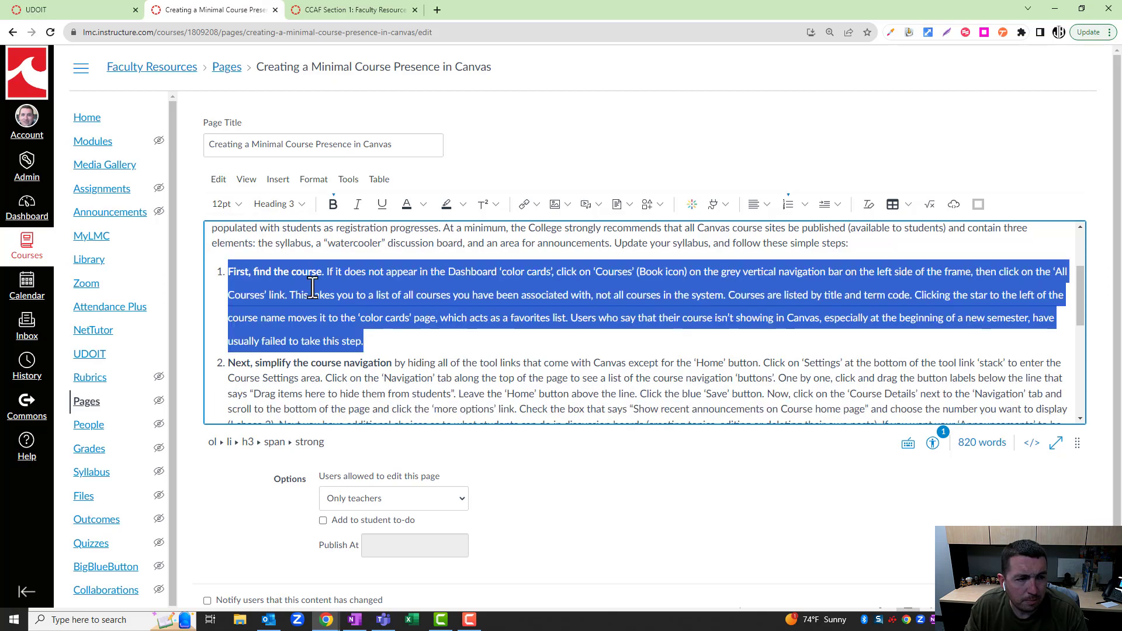
{"action": "left_click", "coordinate": [376, 337]}
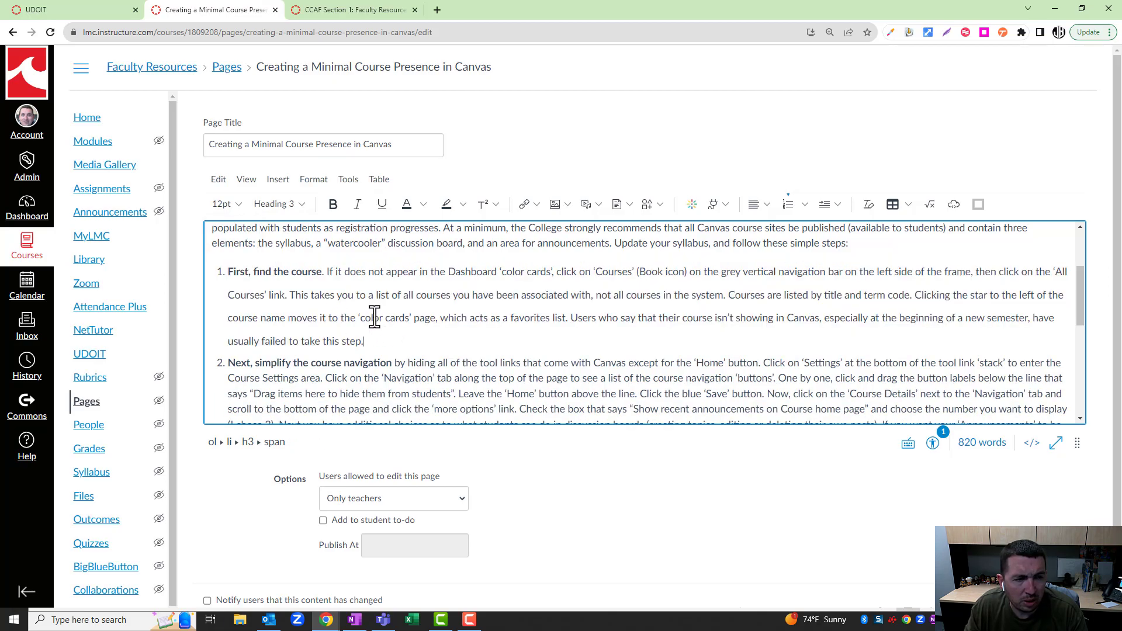
{"action": "scroll", "coordinate": [625, 391], "scroll_direction": "down", "scroll_amount": 1}
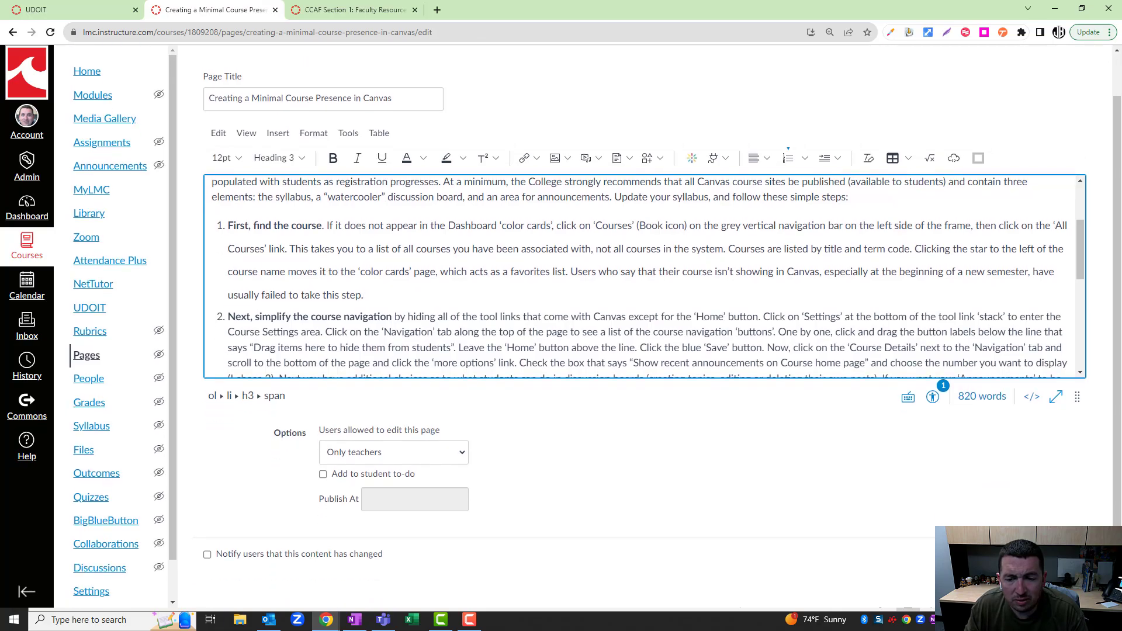
Return to UDOIT and mark the "Avoid Using Styles for Document Structure" issue for the minimal course presence page as resolved.
{"action": "left_click", "coordinate": [86, 18]}
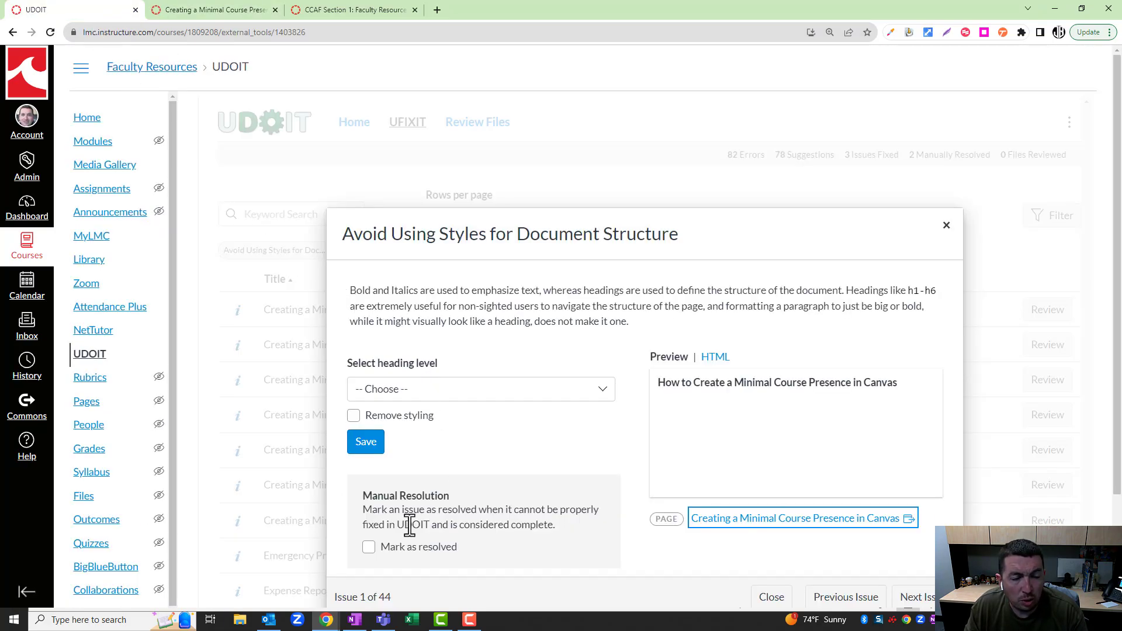
{"action": "left_click", "coordinate": [369, 548]}
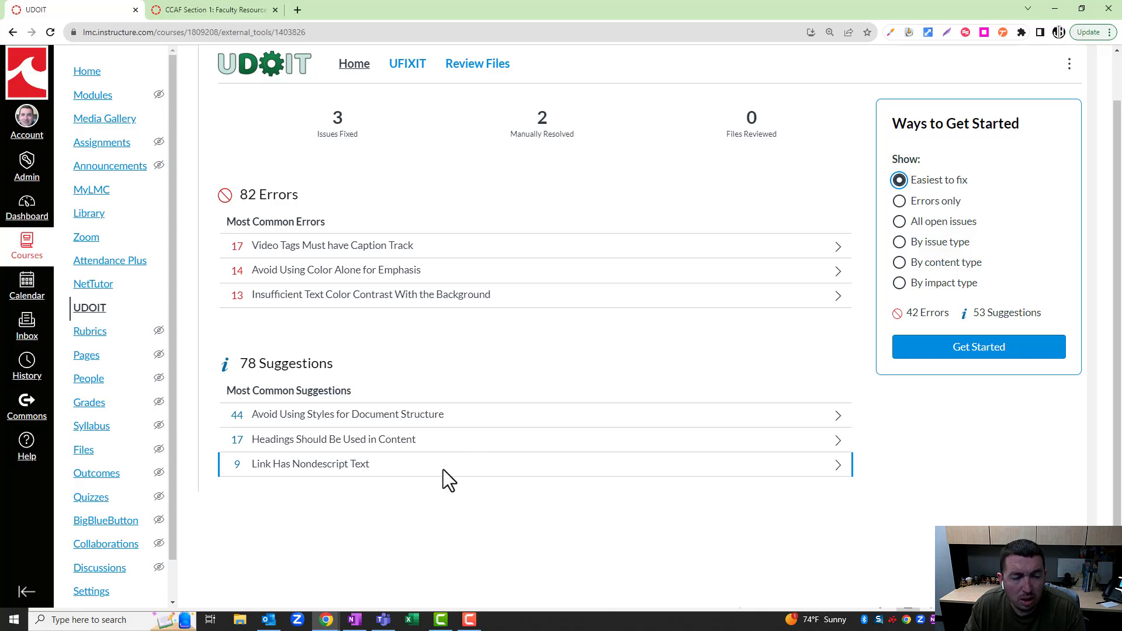
Review the "Link Has Nondescript Text" suggestion for Copying Course Content Into a New Course Shell and open its source page.
{"action": "left_click", "coordinate": [340, 466]}
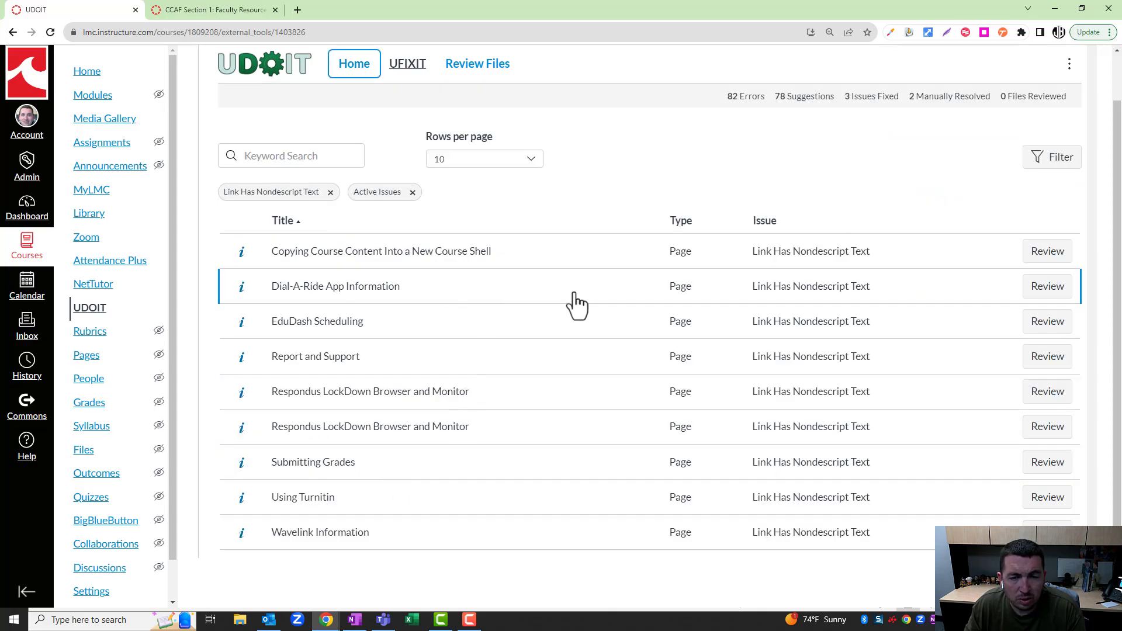
{"action": "left_click", "coordinate": [1049, 251]}
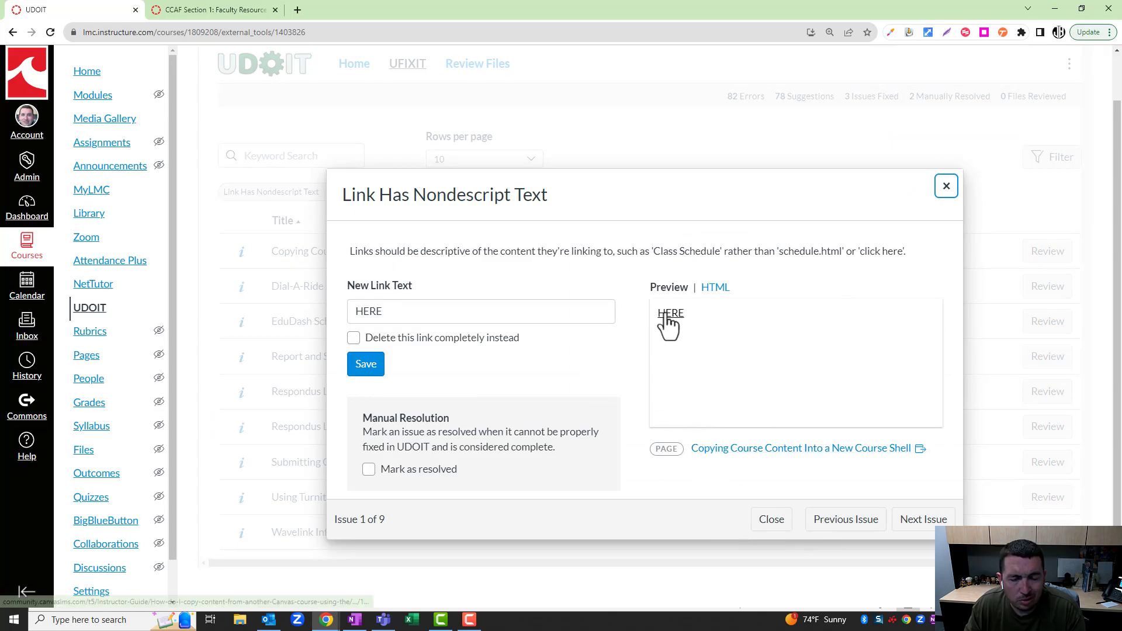
{"action": "left_click", "coordinate": [736, 448]}
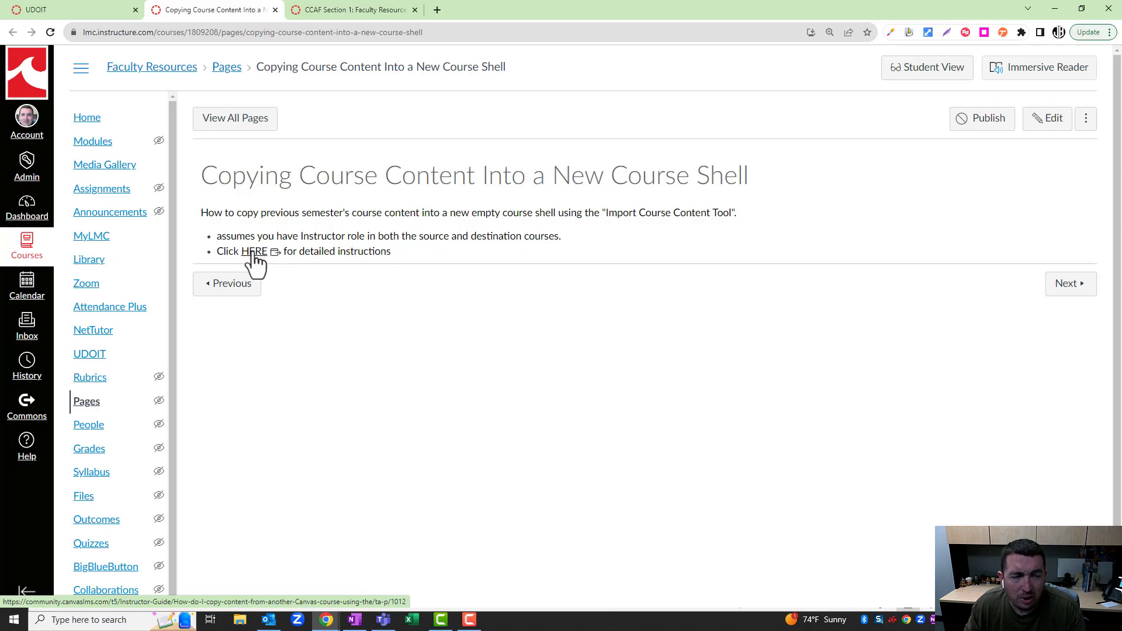
Edit the Copying Course Content Into a New Course Shell page and replace the HERE link's text with "detailed instructions".
{"action": "left_click", "coordinate": [1036, 120]}
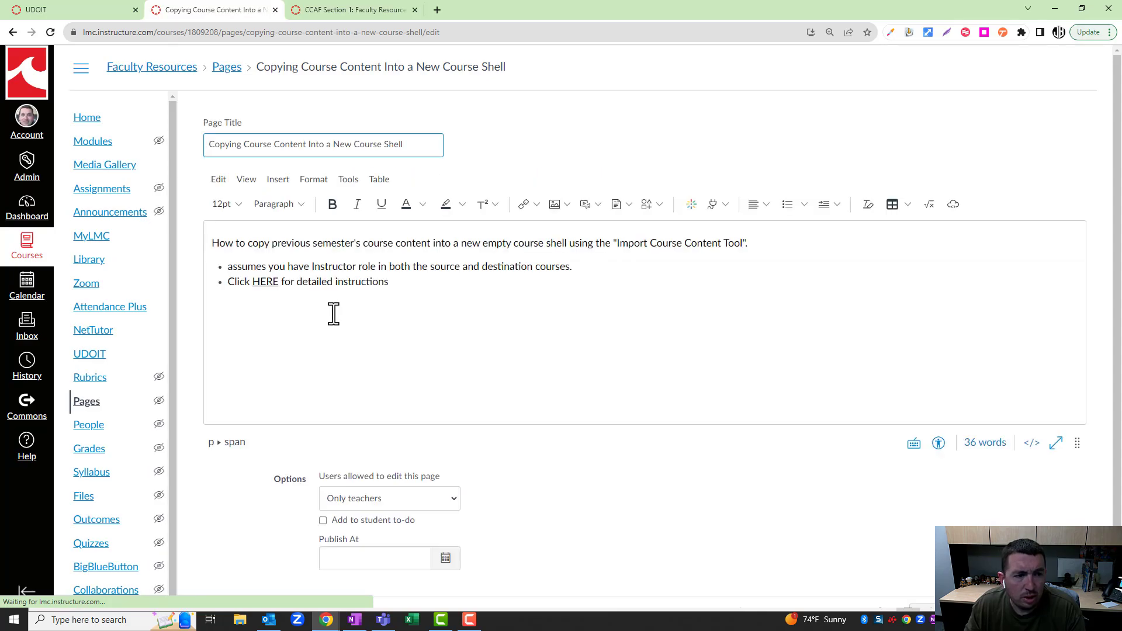
{"action": "left_click", "coordinate": [265, 283]}
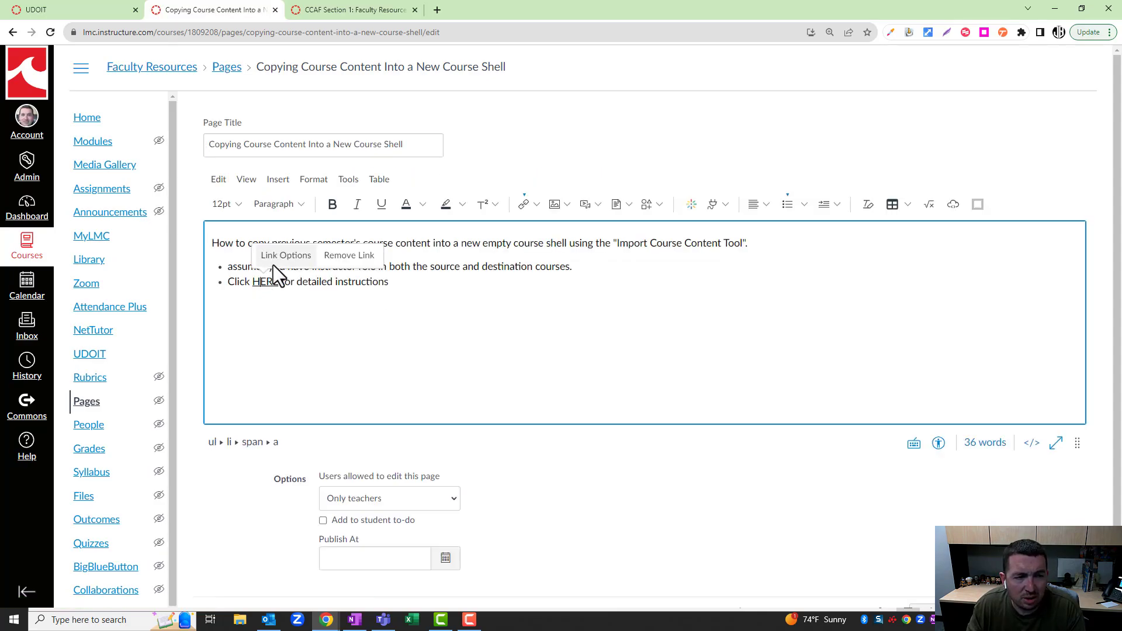
{"action": "left_click", "coordinate": [276, 259]}
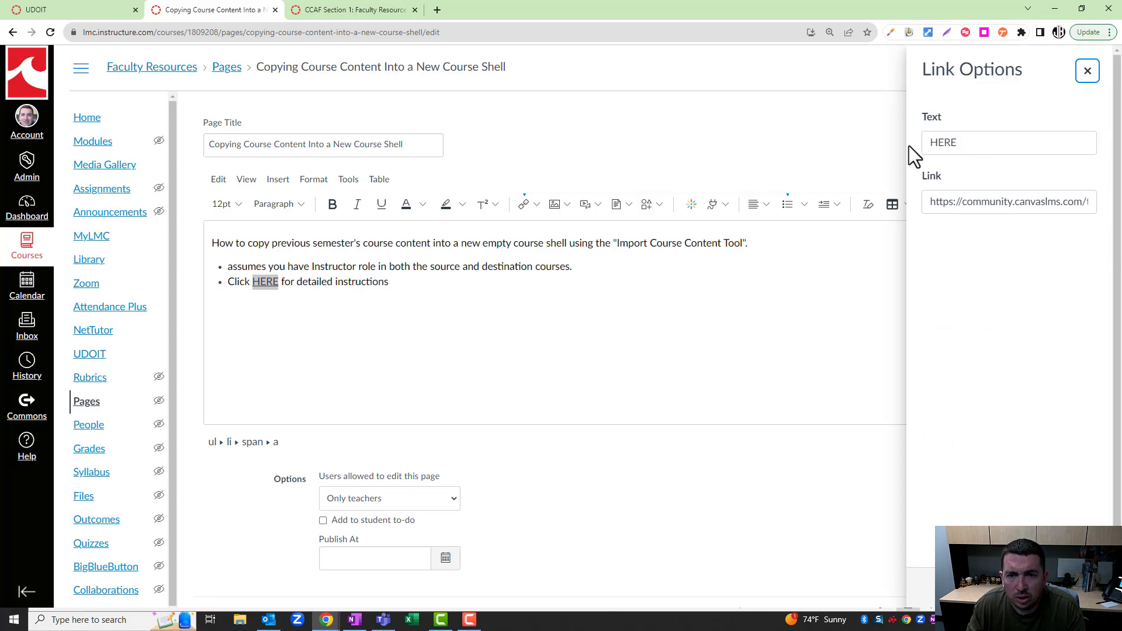
{"action": "left_click_drag", "start_coordinate": [925, 145], "coordinate": [968, 144]}
{"action": "type", "text": "de"}
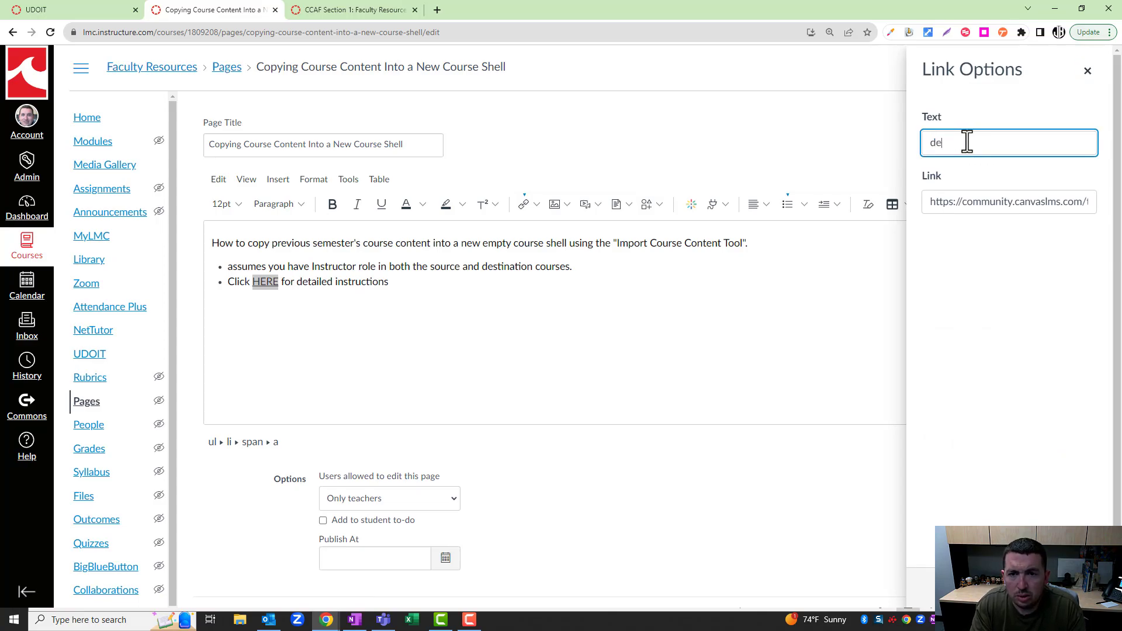
{"action": "type", "text": "tailed insturctions"}
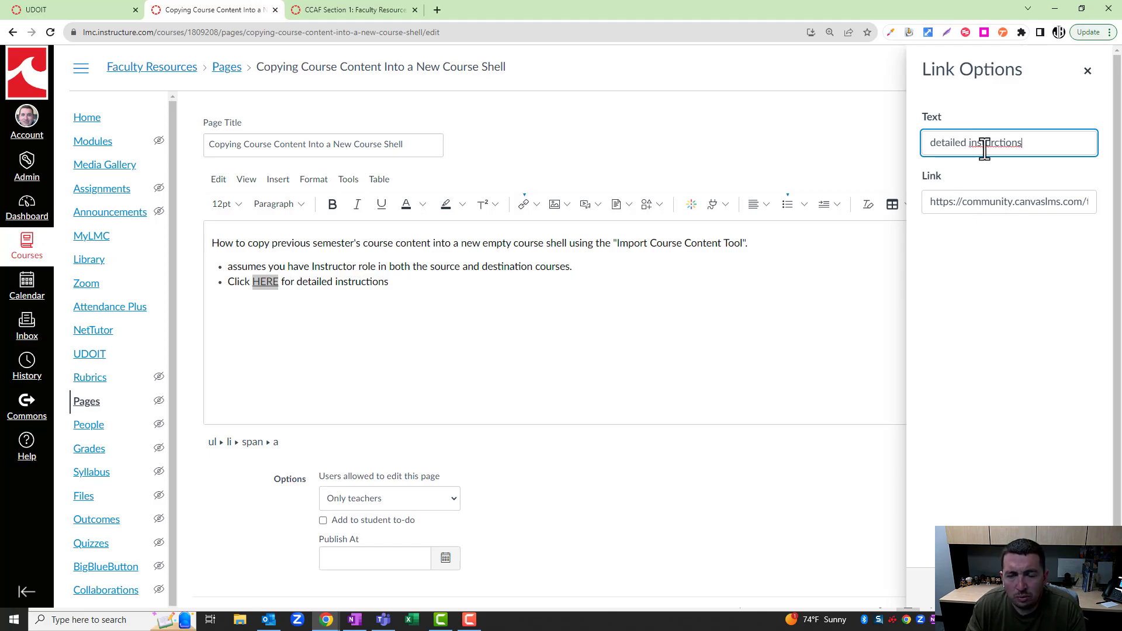
{"action": "right_click", "coordinate": [999, 144]}
{"action": "left_click", "coordinate": [993, 153]}
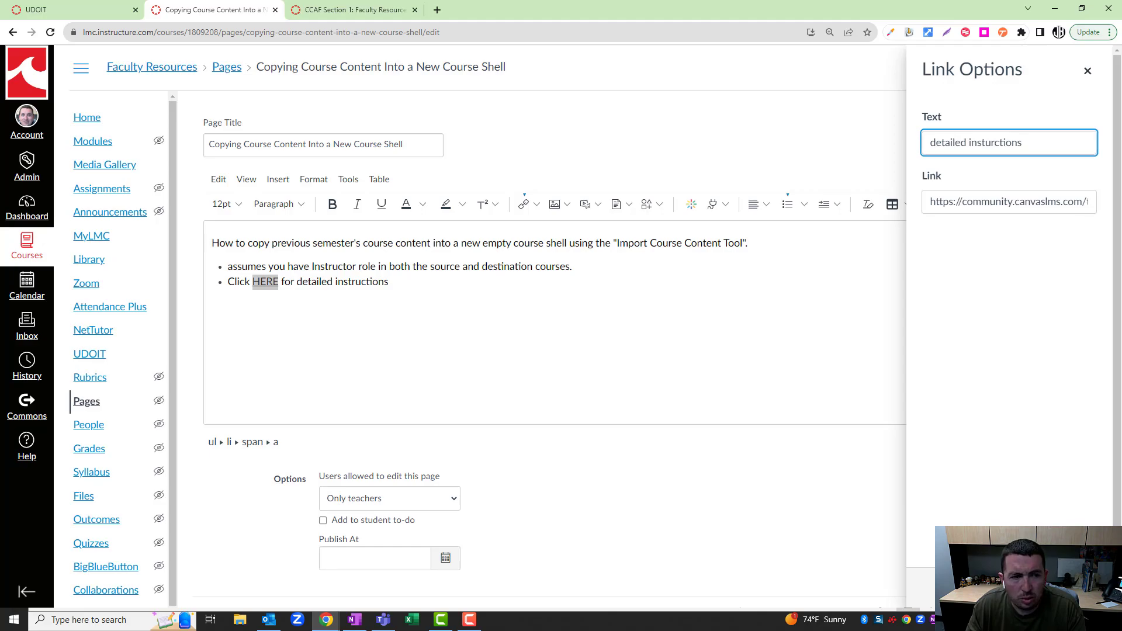
{"action": "key", "text": "Return"}
Reword the bullet by inserting "for" before the link and deleting the trailing "for detailed instructions", and save the page.
{"action": "left_click_drag", "start_coordinate": [239, 284], "coordinate": [278, 285]}
{"action": "key", "text": "Right"}
{"action": "type", "text": "for"}
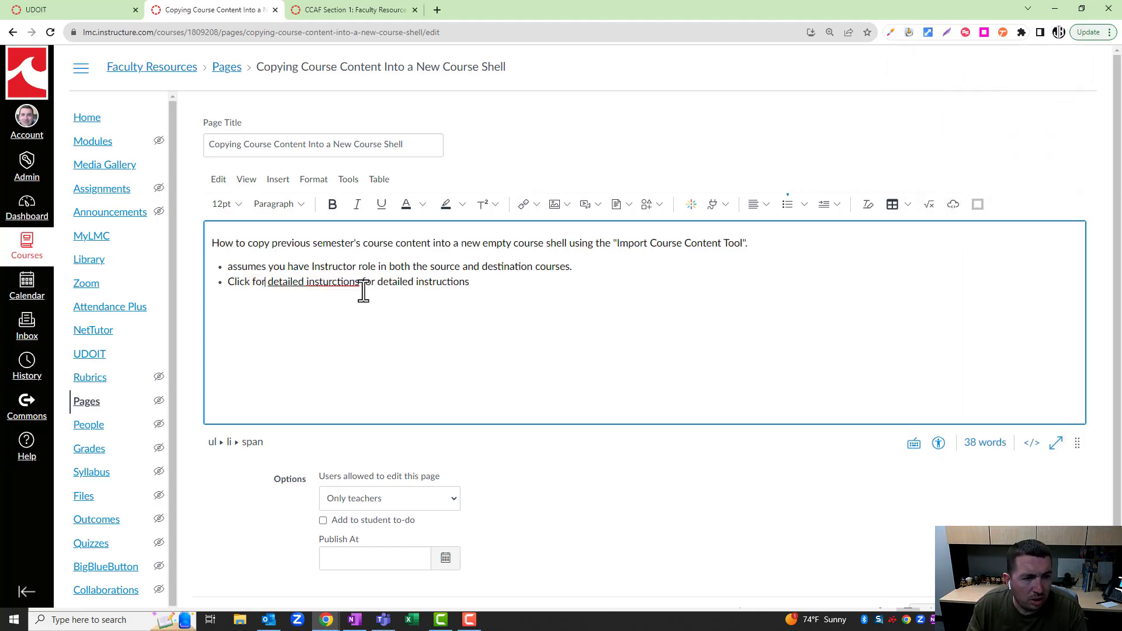
{"action": "left_click_drag", "start_coordinate": [363, 283], "coordinate": [471, 286]}
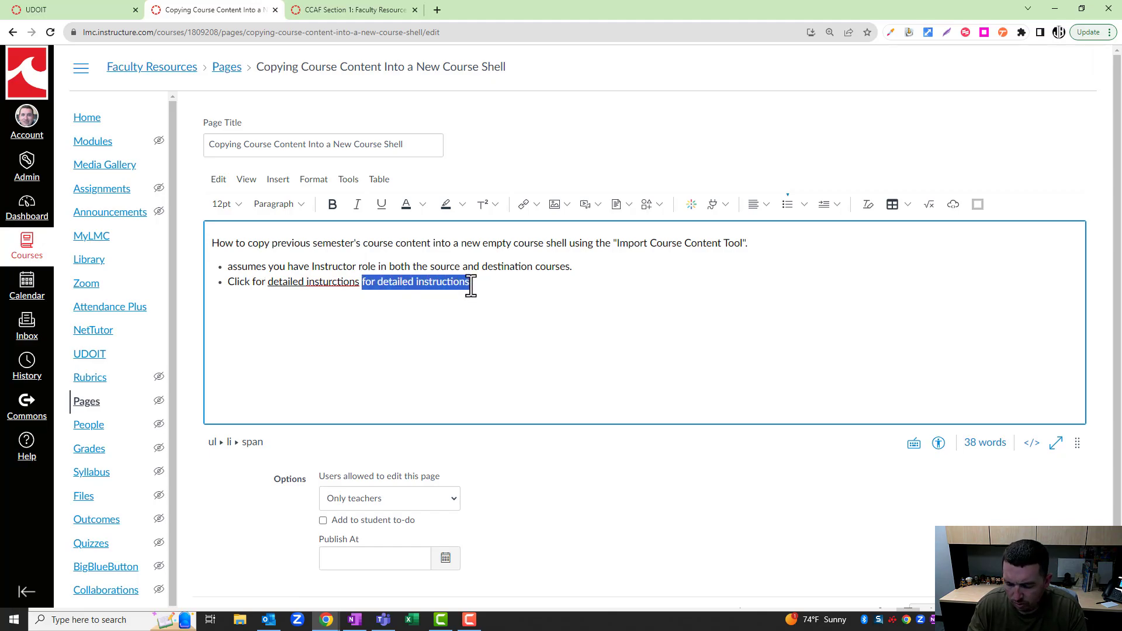
{"action": "key", "text": "Delete"}
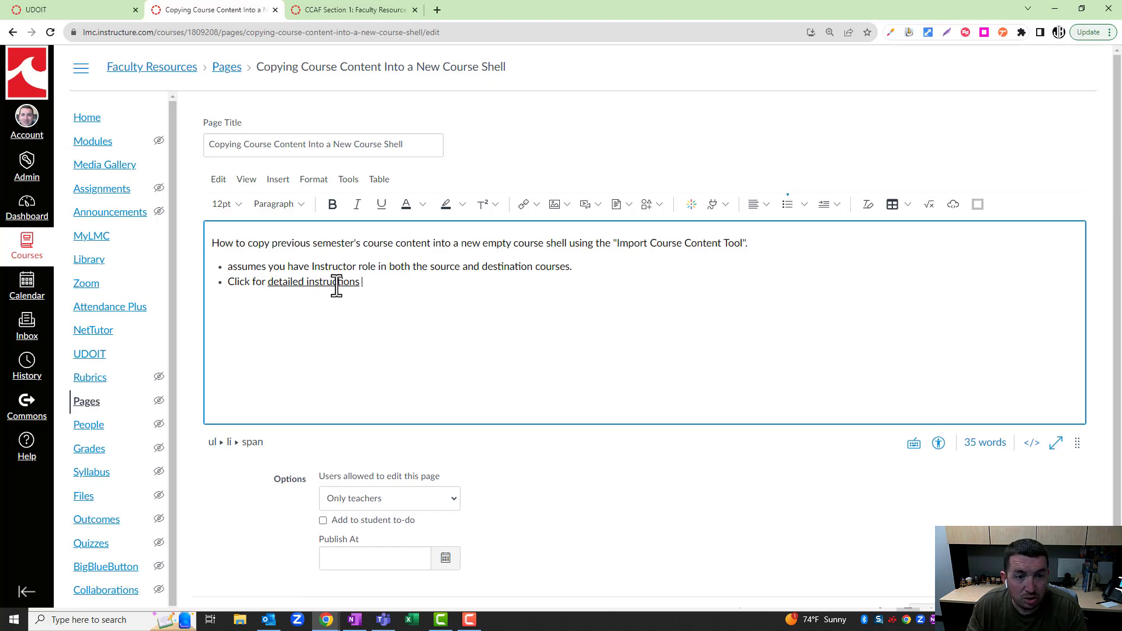
{"action": "scroll", "coordinate": [1024, 521], "scroll_direction": "down", "scroll_amount": 1}
{"action": "left_click", "coordinate": [993, 568]}
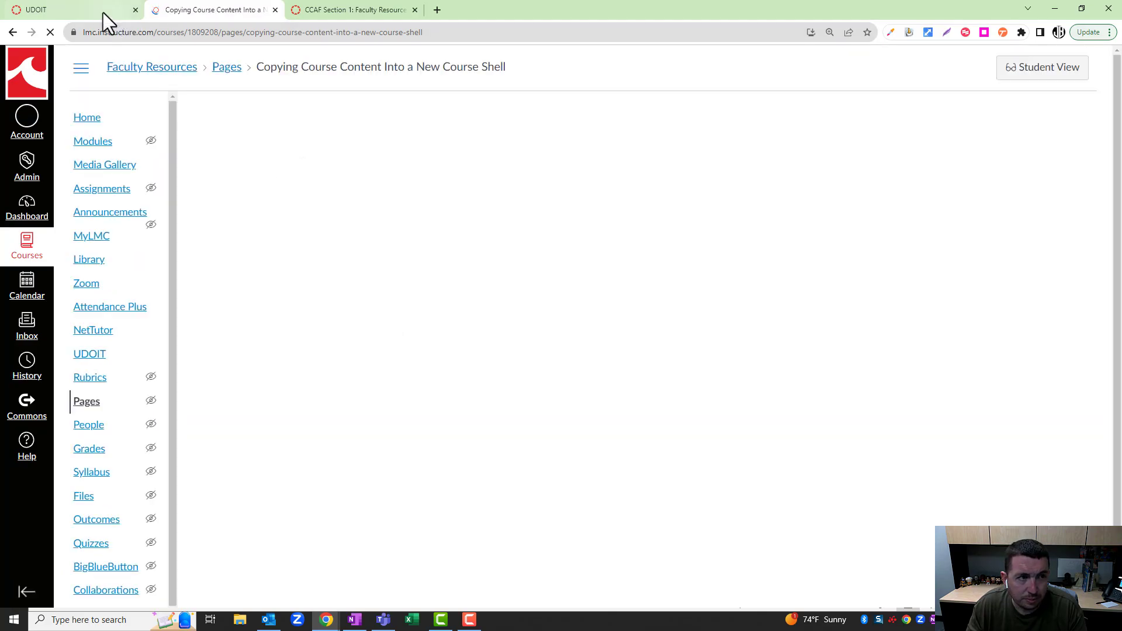
Mark the nondescript link issue as resolved in UDOIT, close it and return to the UDOIT home overview.
{"action": "left_click", "coordinate": [94, 11]}
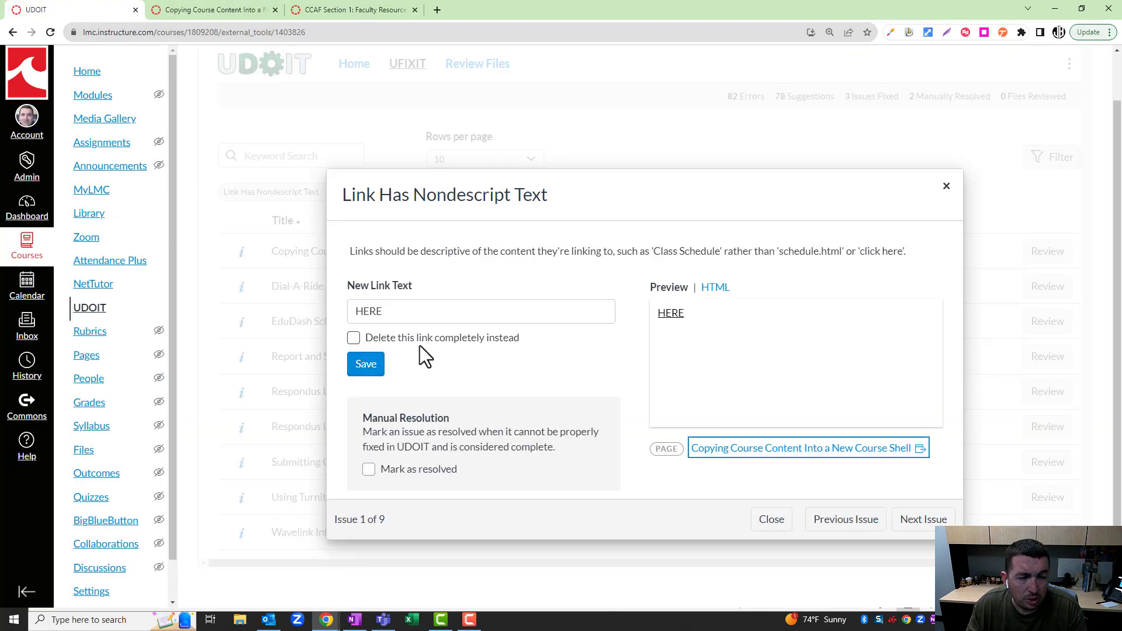
{"action": "left_click", "coordinate": [369, 469]}
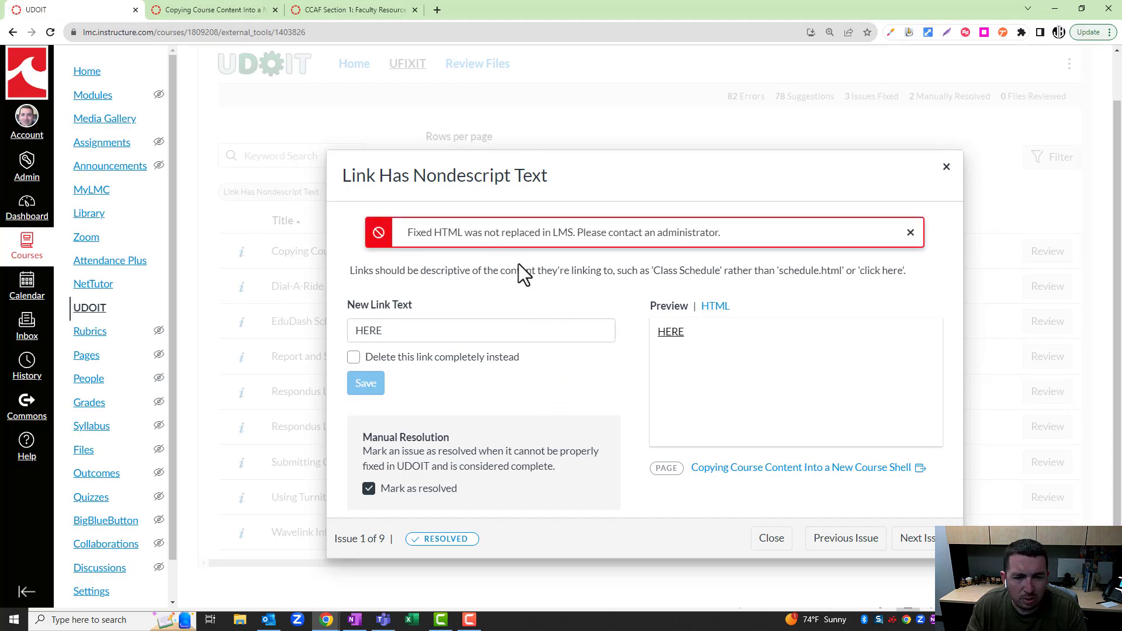
{"action": "left_click", "coordinate": [771, 538]}
{"action": "scroll", "coordinate": [498, 409], "scroll_direction": "up", "scroll_amount": 1}
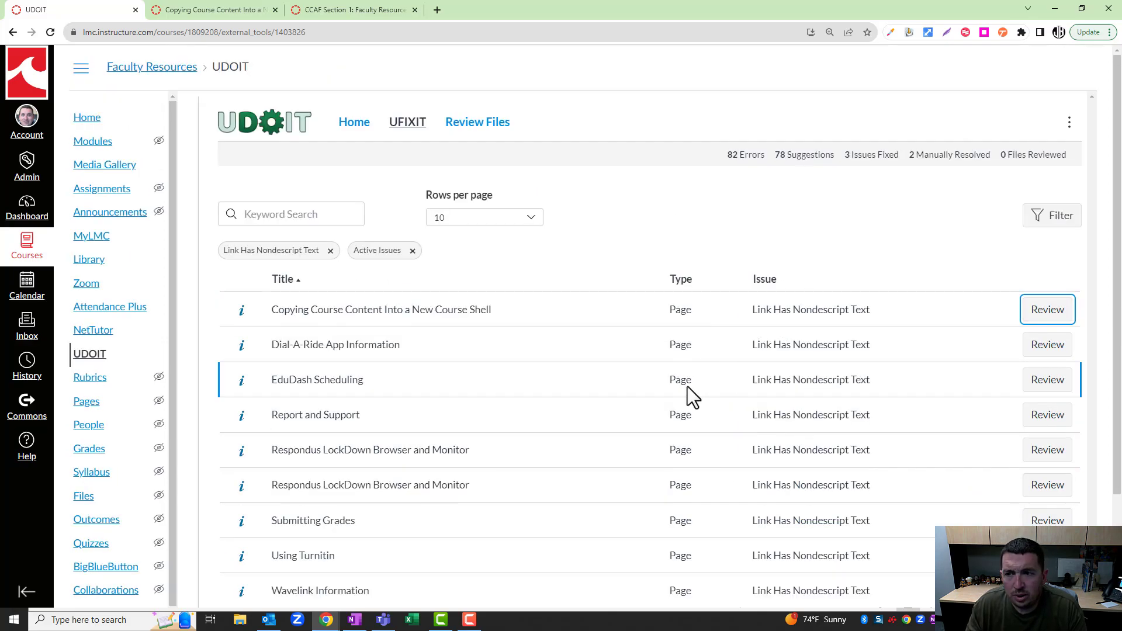
{"action": "left_click", "coordinate": [351, 124]}
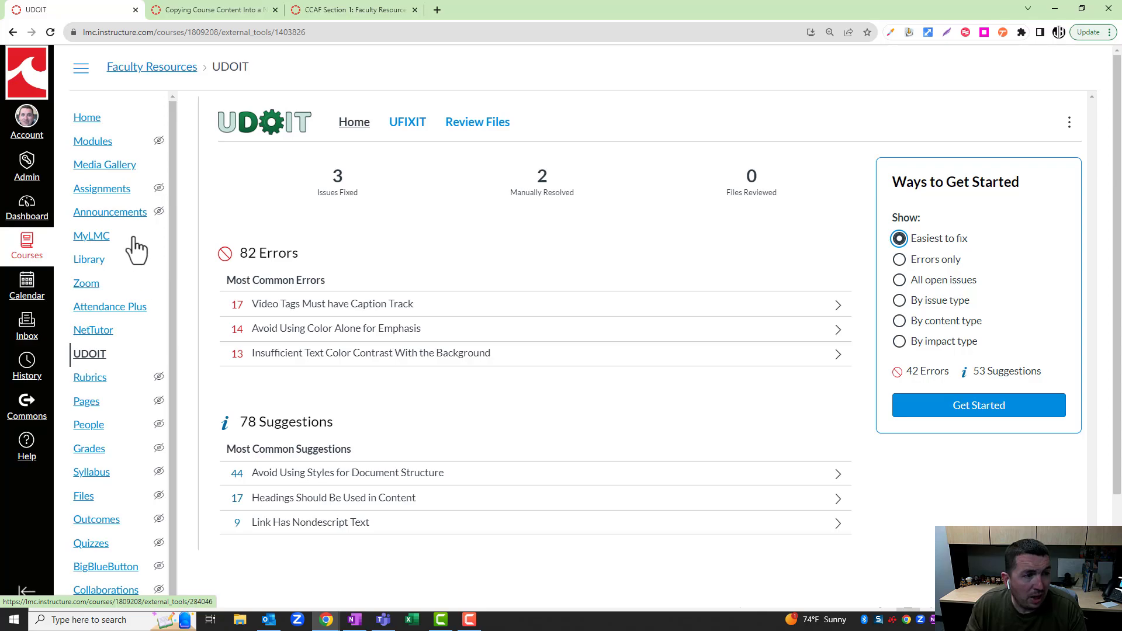
Create a new page from the course's full page list and enter "Welcome to our course" as its body text.
{"action": "left_click", "coordinate": [98, 401]}
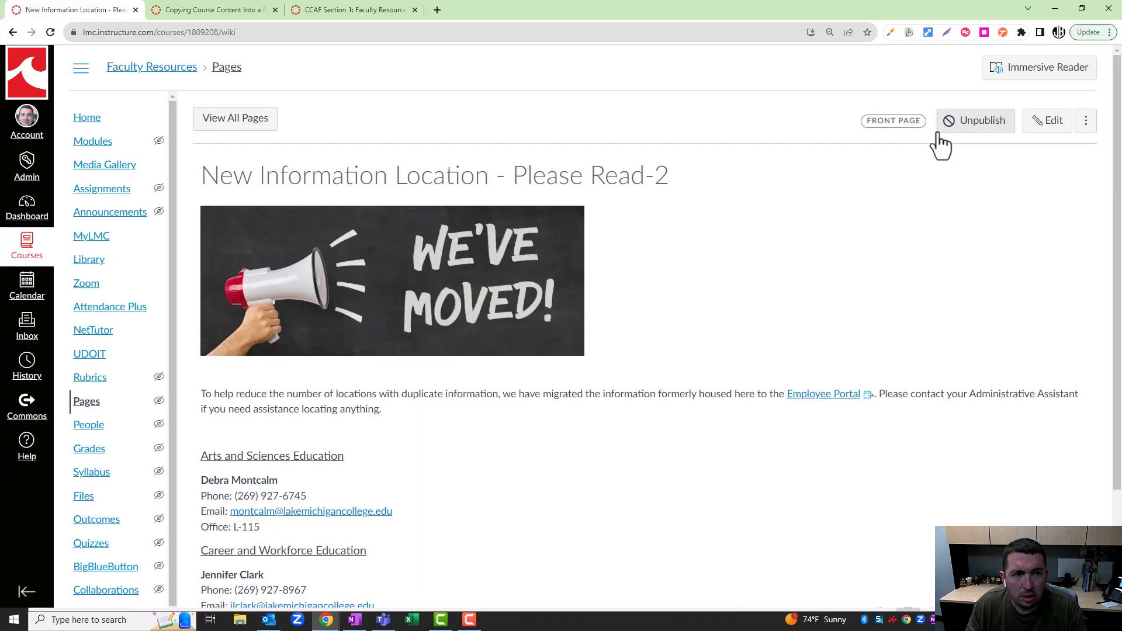
{"action": "left_click", "coordinate": [255, 124]}
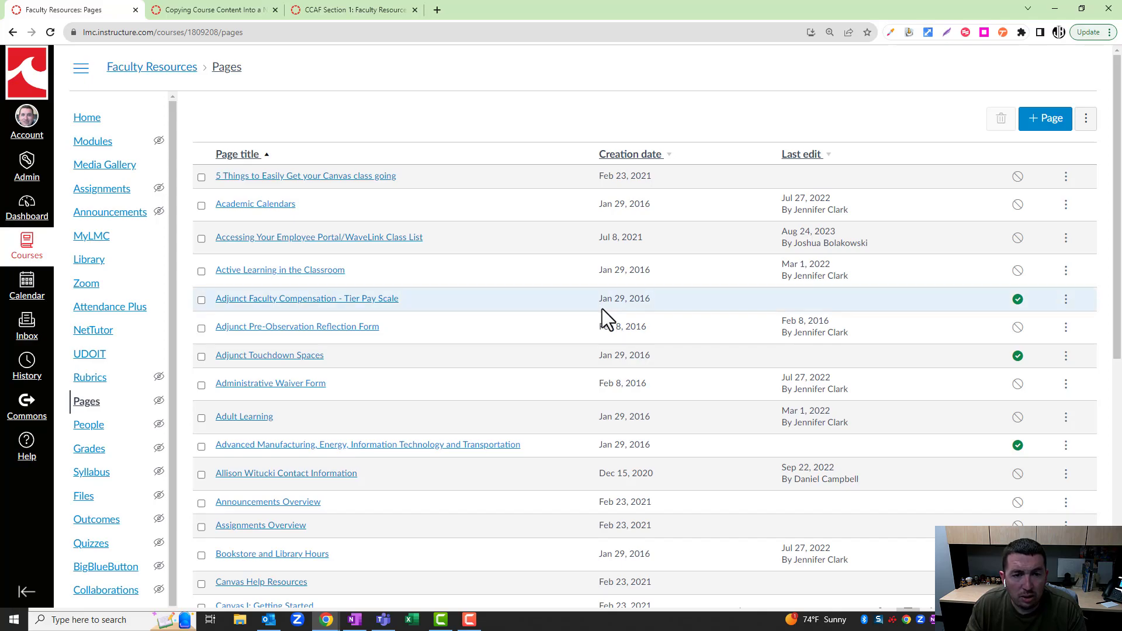
{"action": "left_click", "coordinate": [1043, 118]}
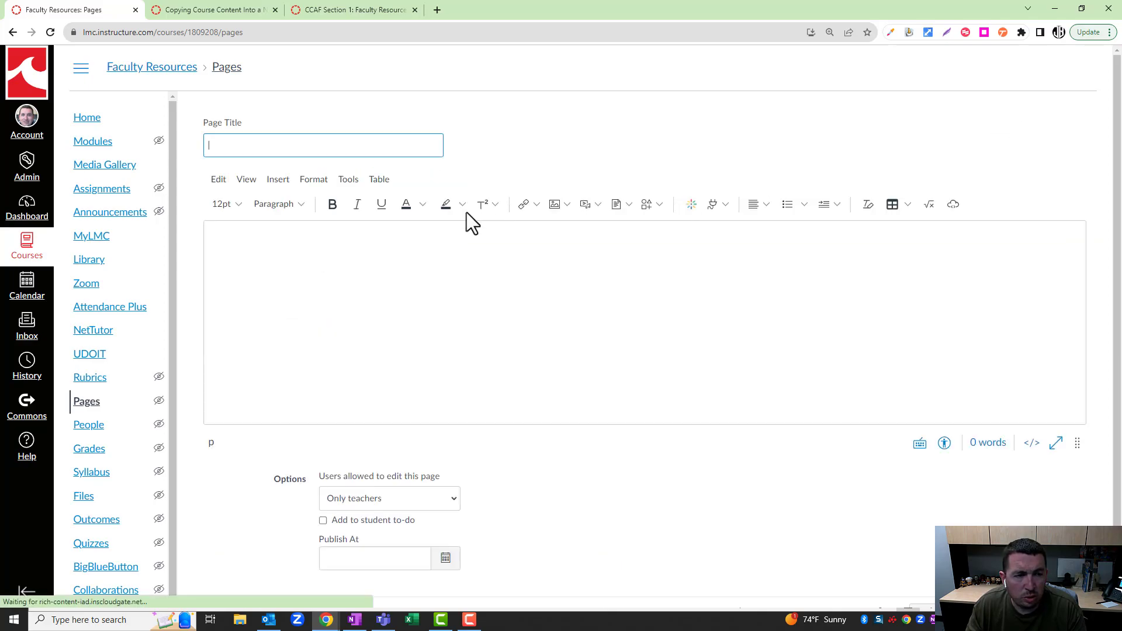
{"action": "left_click", "coordinate": [362, 281]}
{"action": "type", "text": "Welcomes"}
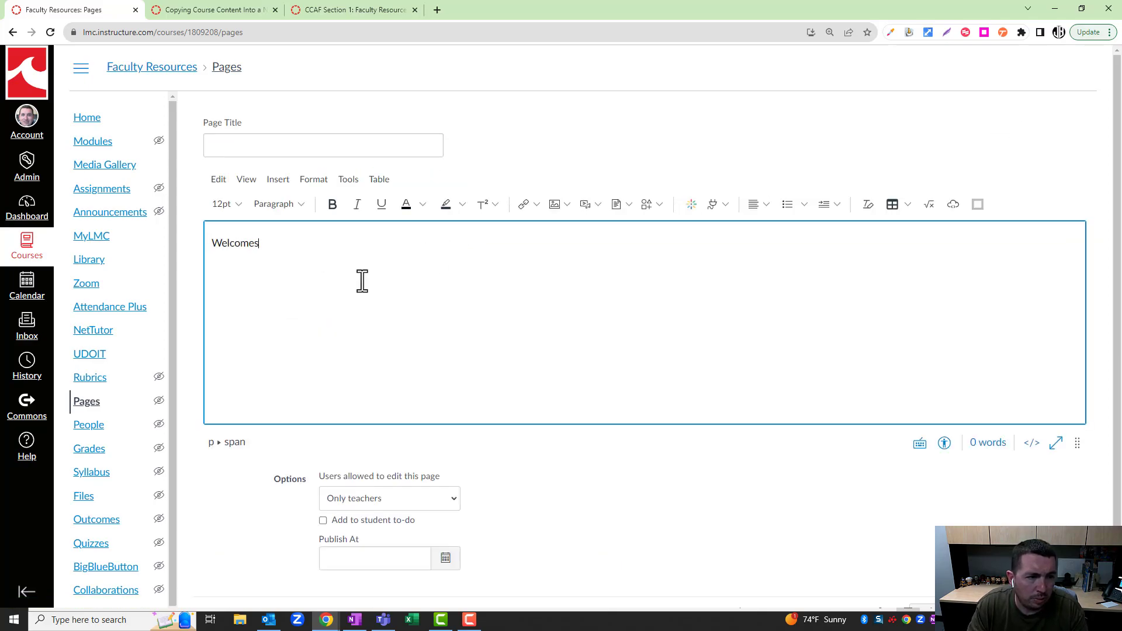
{"action": "key", "text": "BackSpace"}
{"action": "type", "text": "to our course"}
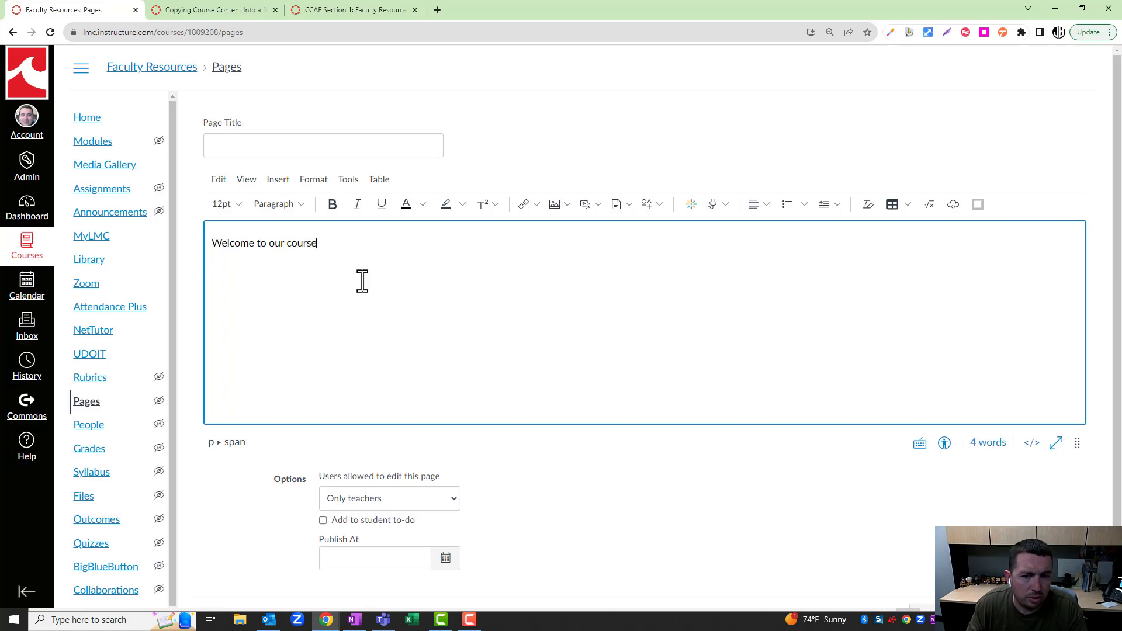
Color the "Welcome to our course" text pale yellow.
{"action": "left_click_drag", "start_coordinate": [323, 246], "coordinate": [210, 246]}
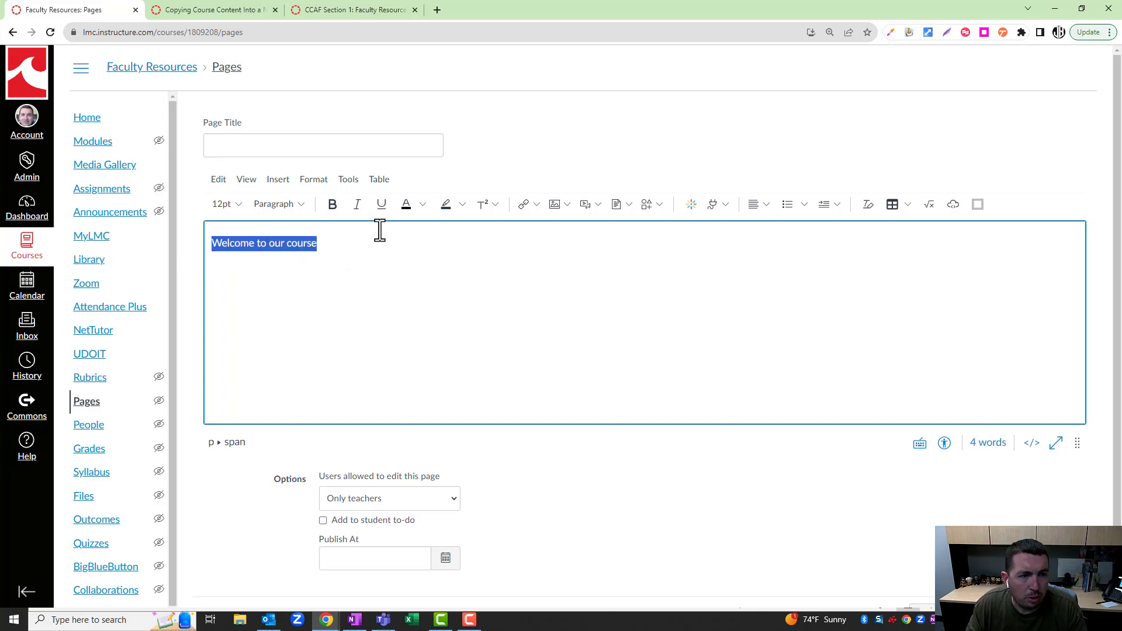
{"action": "left_click", "coordinate": [424, 205]}
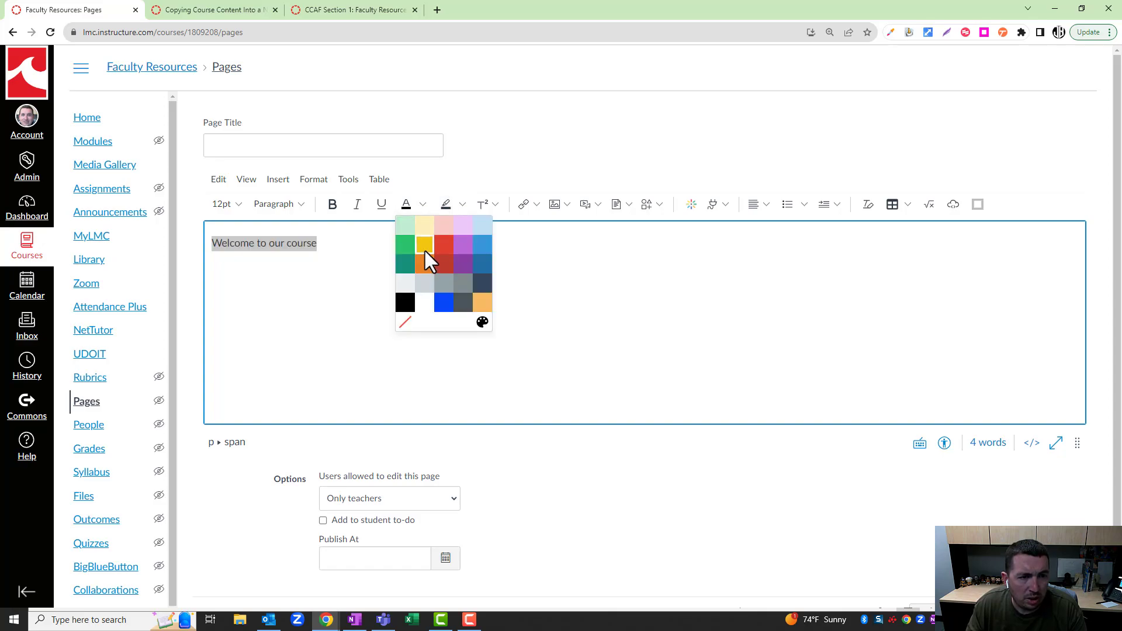
{"action": "left_click", "coordinate": [423, 230]}
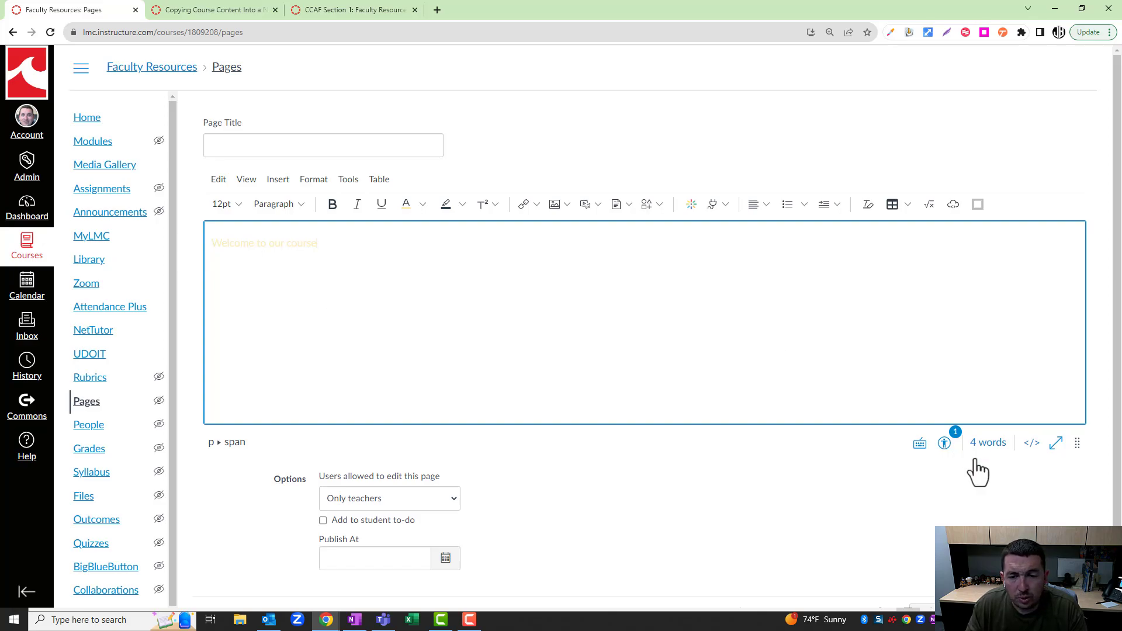
Run the Accessibility Checker on the new page, apply a darker text color of rgb(116, 94, 5), and close the checker.
{"action": "left_click", "coordinate": [945, 444]}
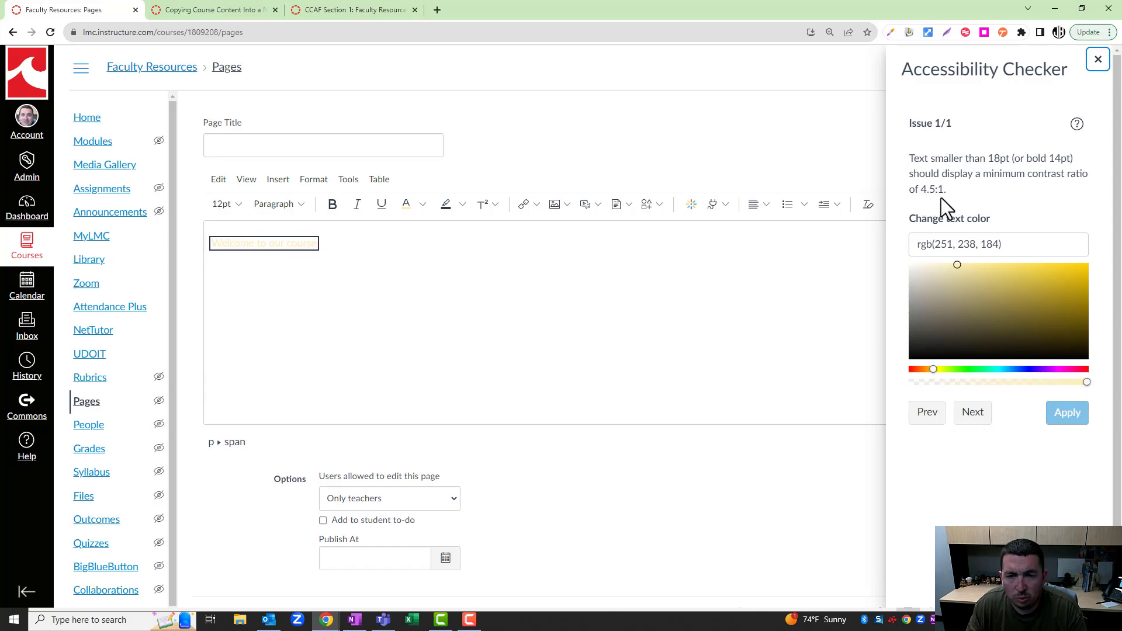
{"action": "left_click_drag", "start_coordinate": [961, 283], "coordinate": [1082, 317]}
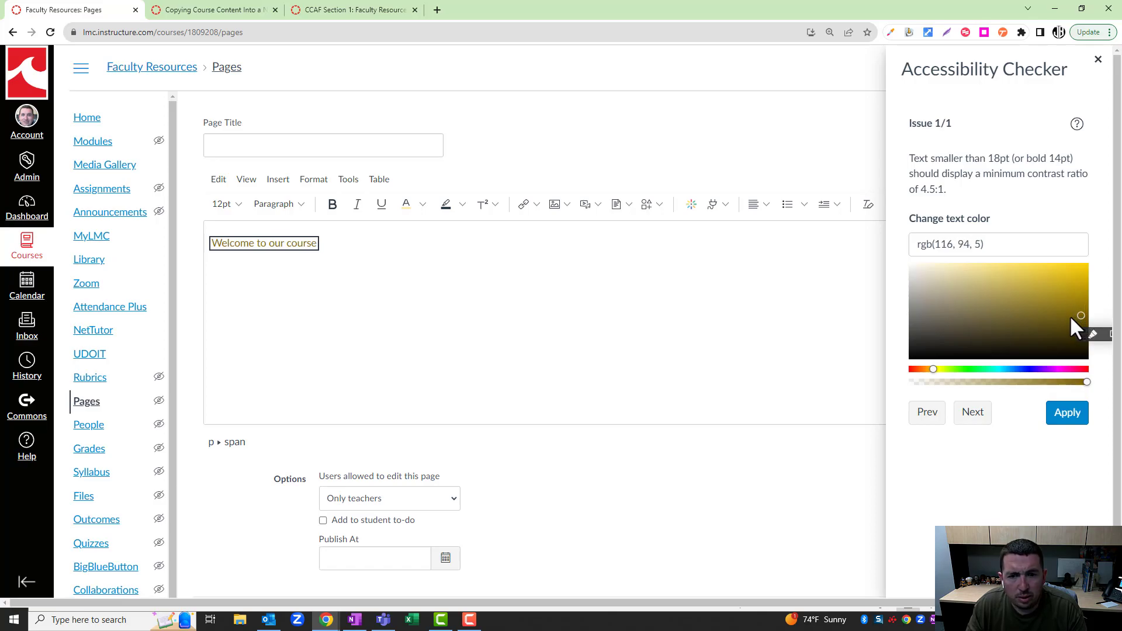
{"action": "left_click", "coordinate": [1065, 414]}
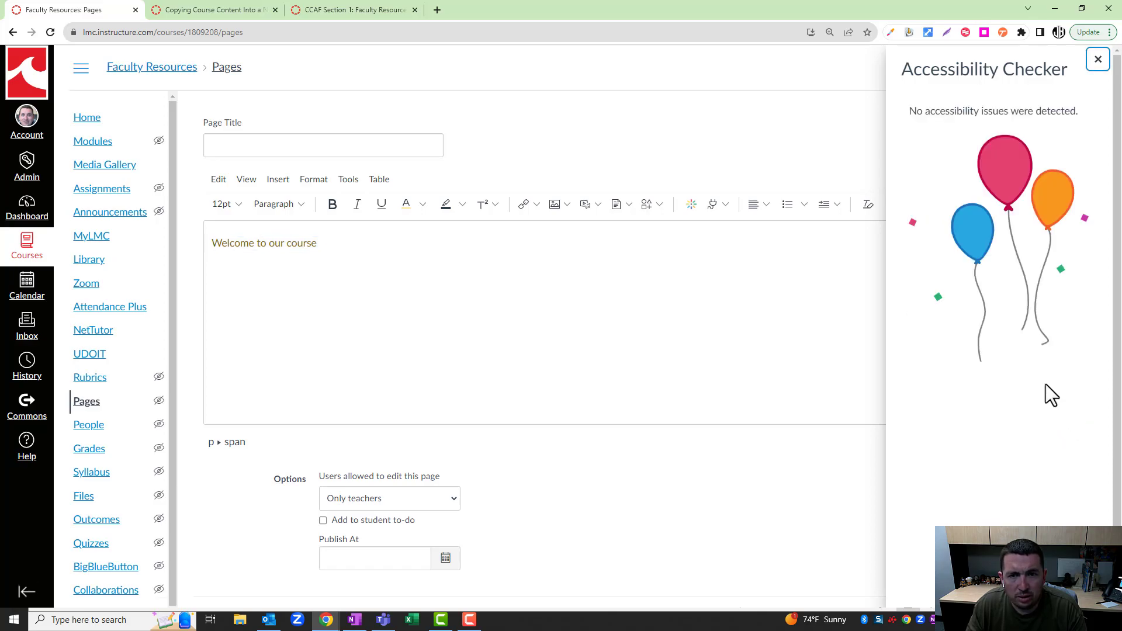
{"action": "left_click", "coordinate": [1099, 60]}
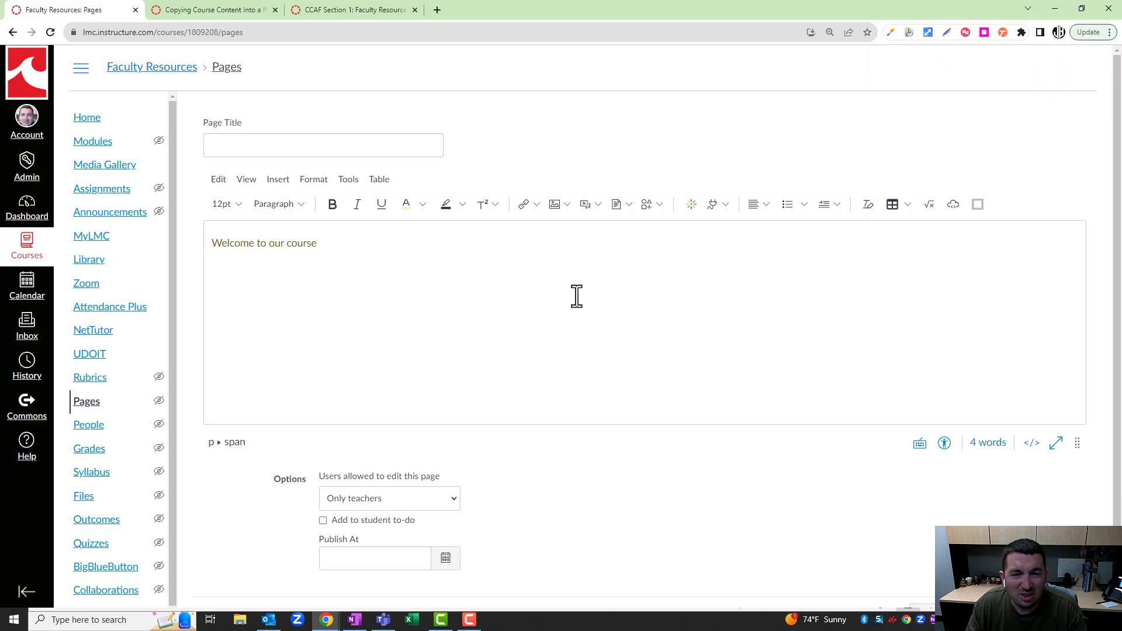
{"action": "left_click", "coordinate": [568, 333]}
{"action": "left_click", "coordinate": [568, 333]}
{"action": "left_click", "coordinate": [568, 332]}
{"action": "left_click", "coordinate": [568, 333]}
{"action": "left_click", "coordinate": [568, 333]}
{"action": "left_click", "coordinate": [568, 333]}
{"action": "left_click", "coordinate": [407, 403]}
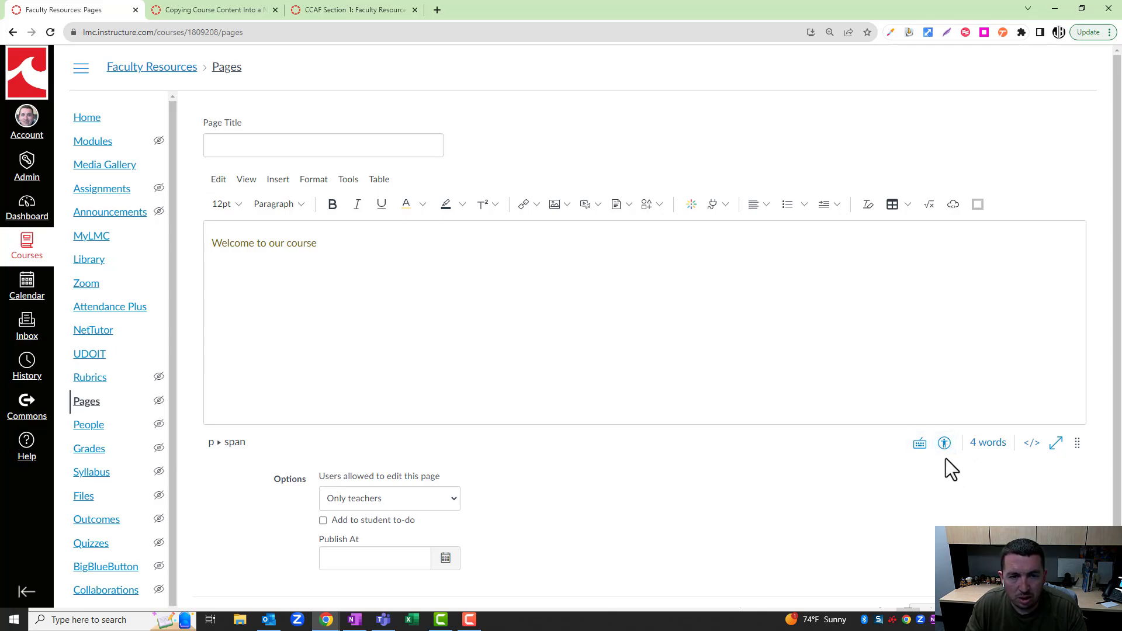
Try to save the new page with its title left empty.
{"action": "scroll", "coordinate": [946, 459], "scroll_direction": "down", "scroll_amount": 1}
{"action": "left_click", "coordinate": [984, 569]}
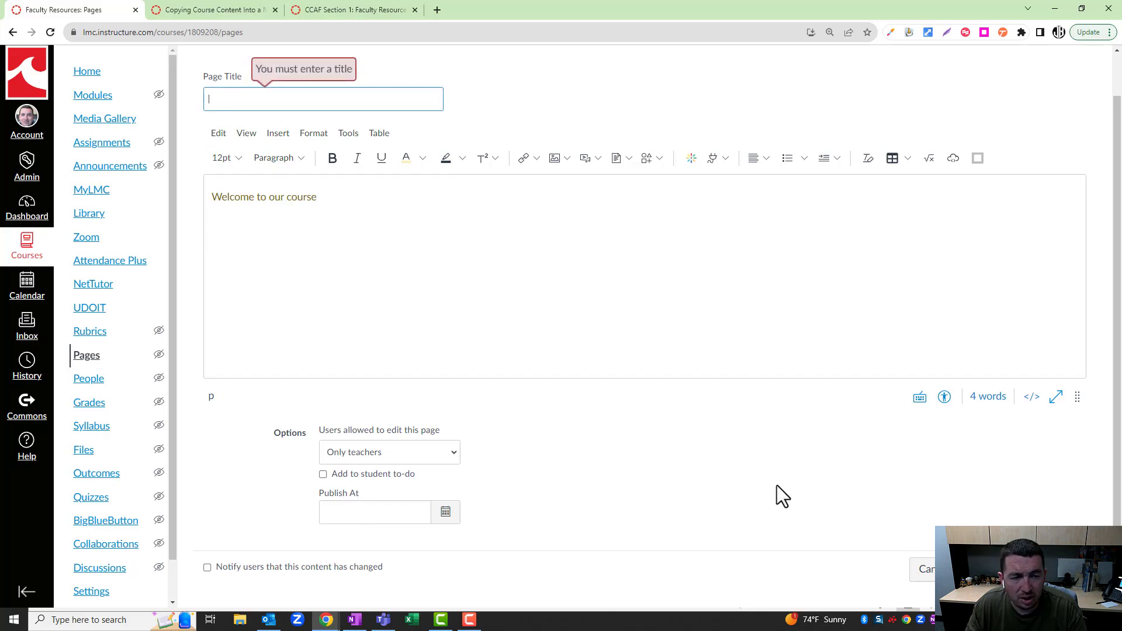